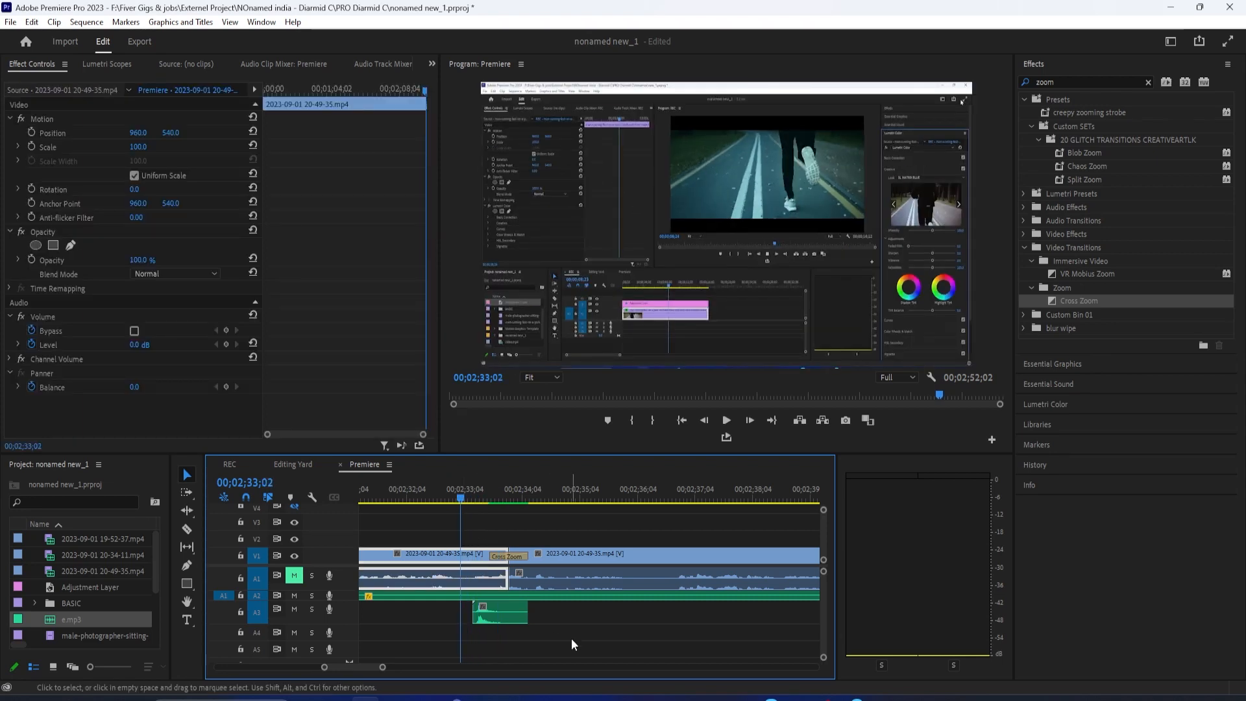
# - Nudge the e.mp3 clip on A3 slightly later, then back a few frames earlier
pyautogui.moveTo(502, 617); pyautogui.dragTo(519, 616)
pyautogui.click(602, 626)
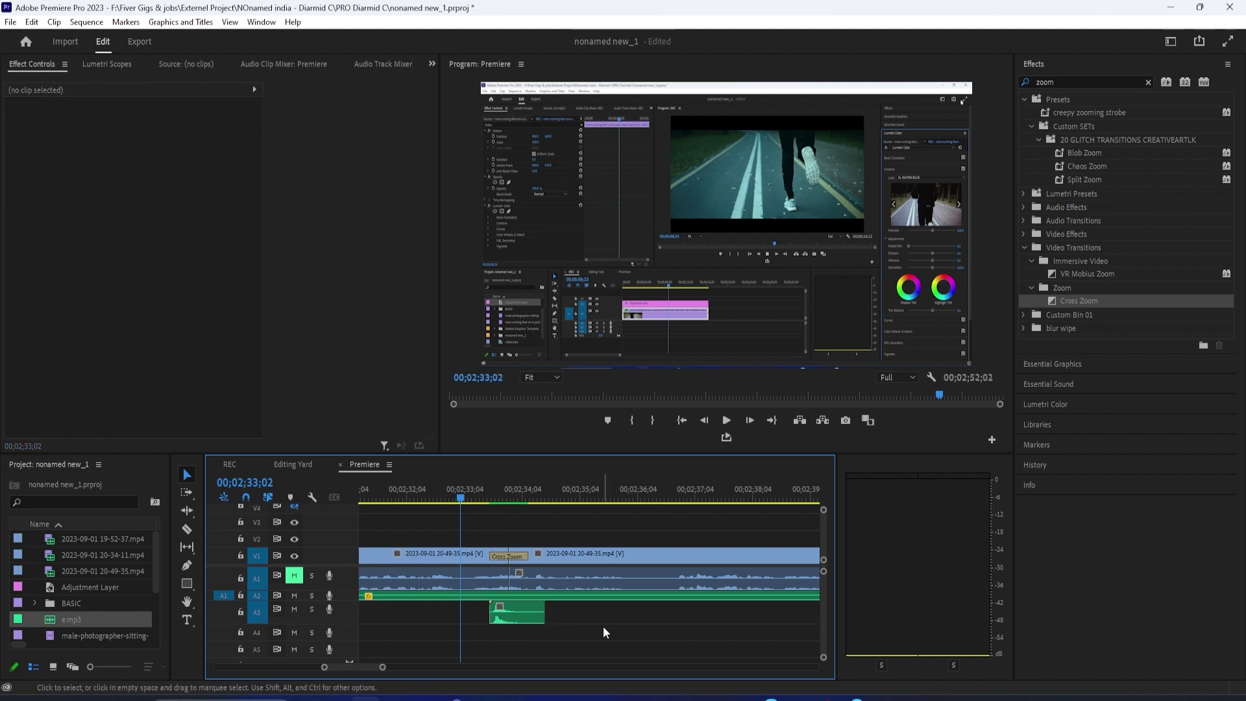
pyautogui.moveTo(533, 618); pyautogui.dragTo(525, 621)
pyautogui.click(552, 615)
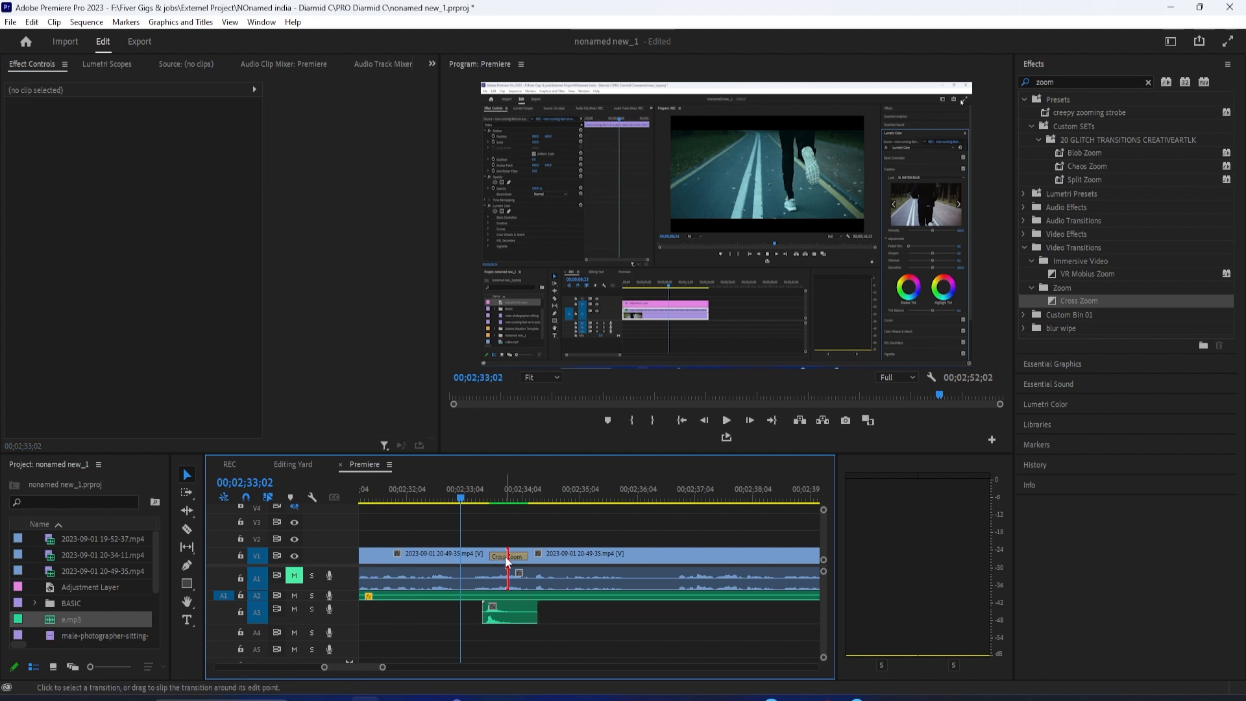
# - Inspect the Cross Zoom transition and scrub the playhead across it, then select e.mp3
pyautogui.click(505, 558)
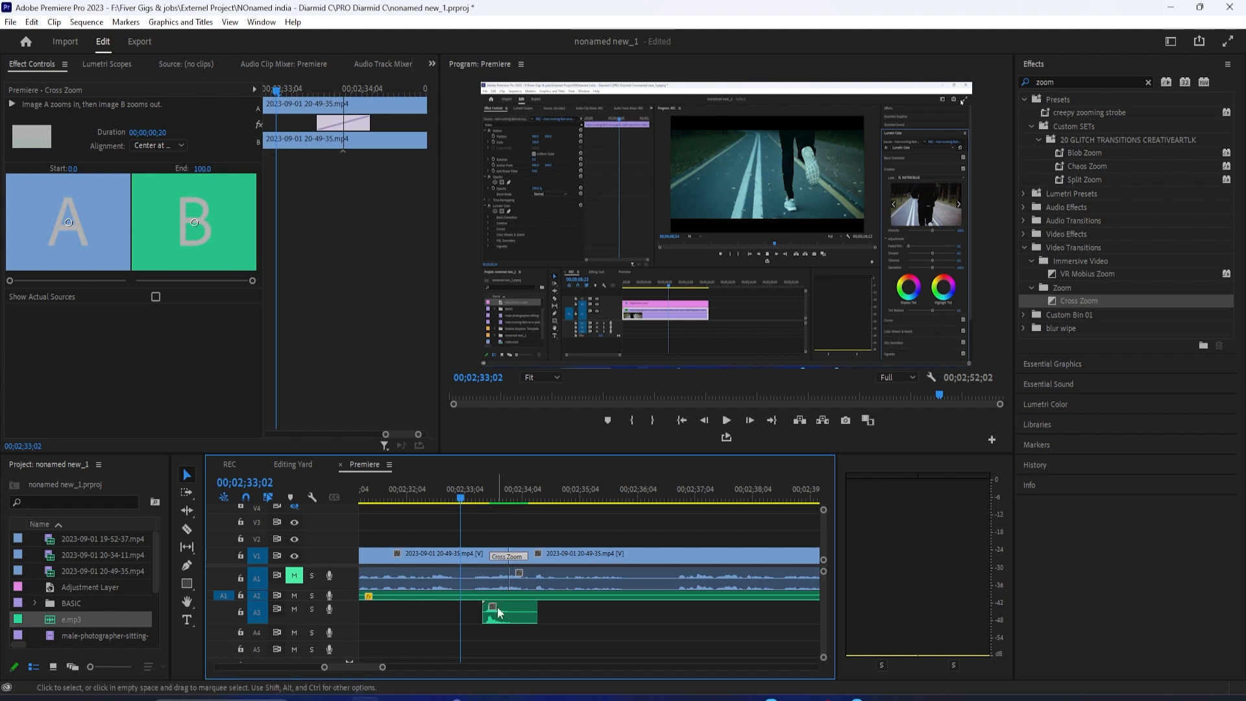
pyautogui.click(294, 608)
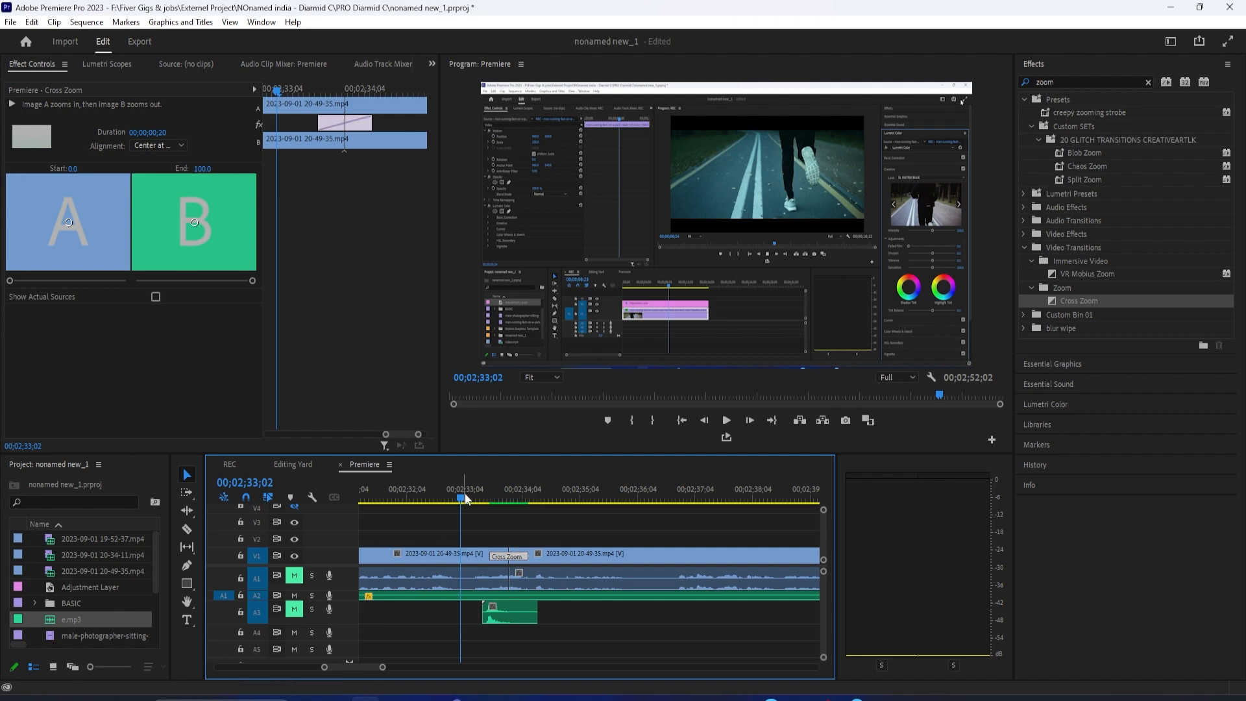
pyautogui.moveTo(464, 492)
pyautogui.mouseDown()
pyautogui.moveTo(508, 495)
pyautogui.moveTo(506, 524)
pyautogui.moveTo(479, 530)
pyautogui.mouseUp()
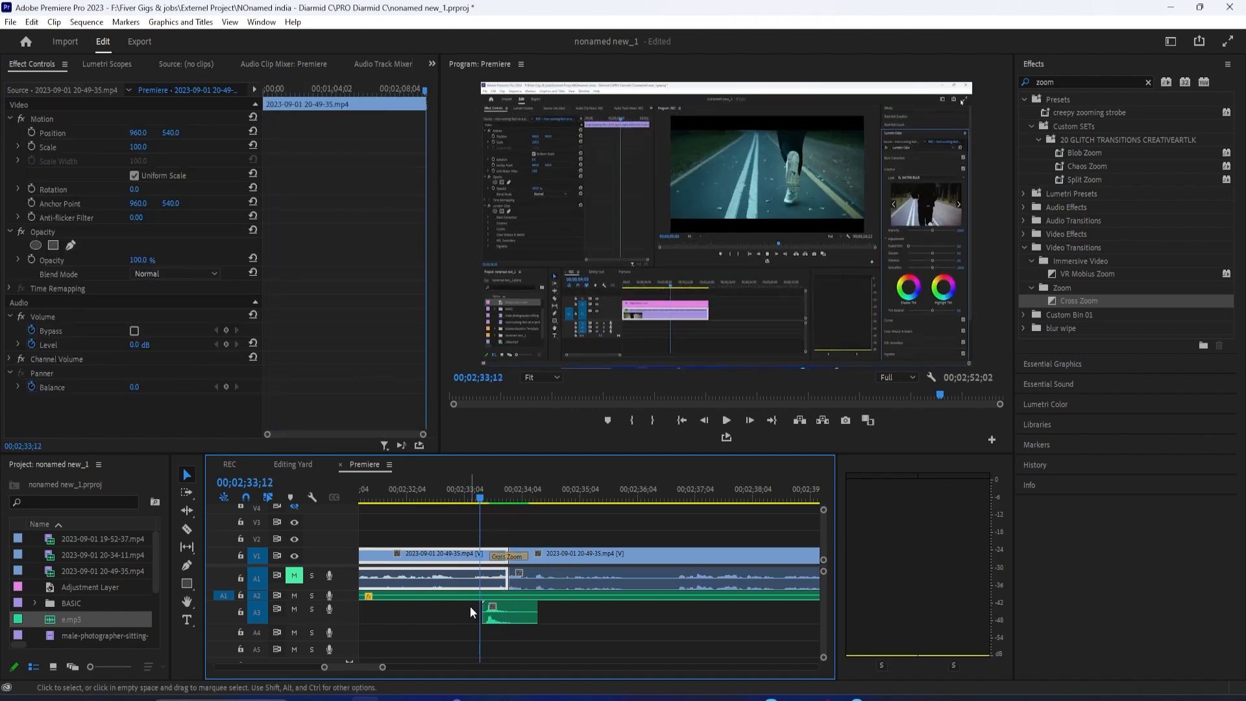
pyautogui.click(495, 612)
# - Switch to the browser showing the Freesound 'woosh' search results
pyautogui.hotkey('alt', 'Tab')
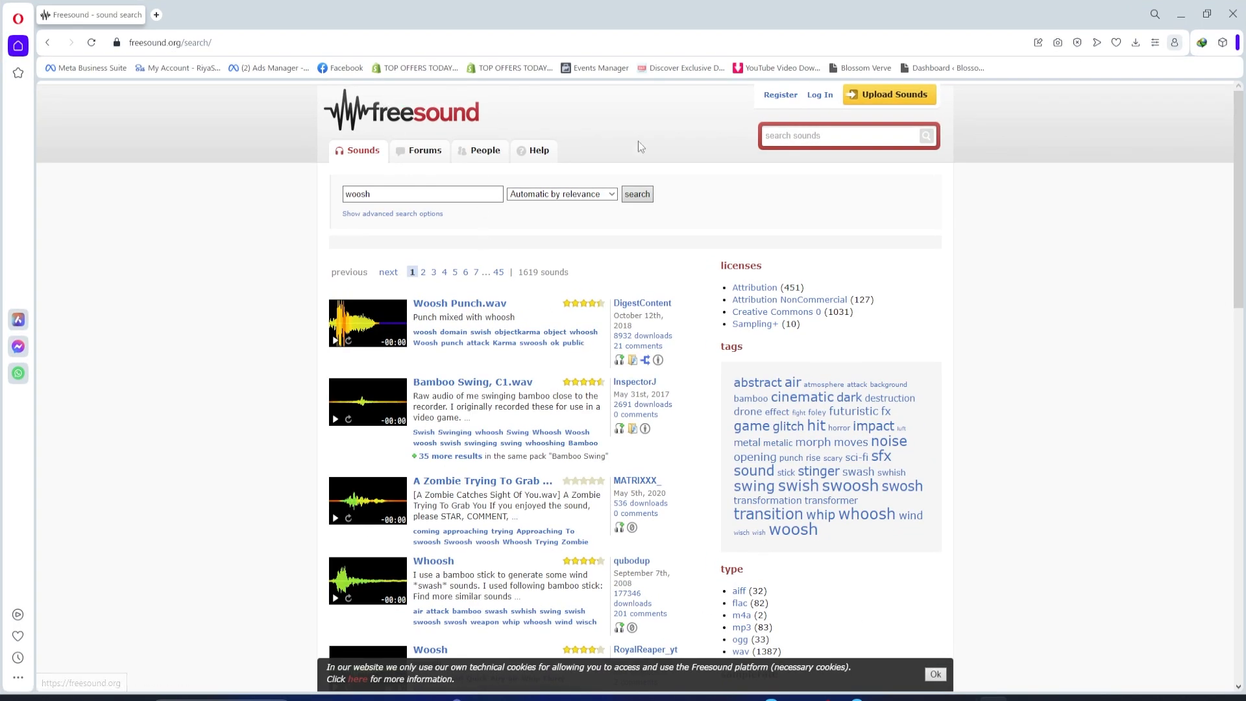
pyautogui.scroll(-3, 963, 502)
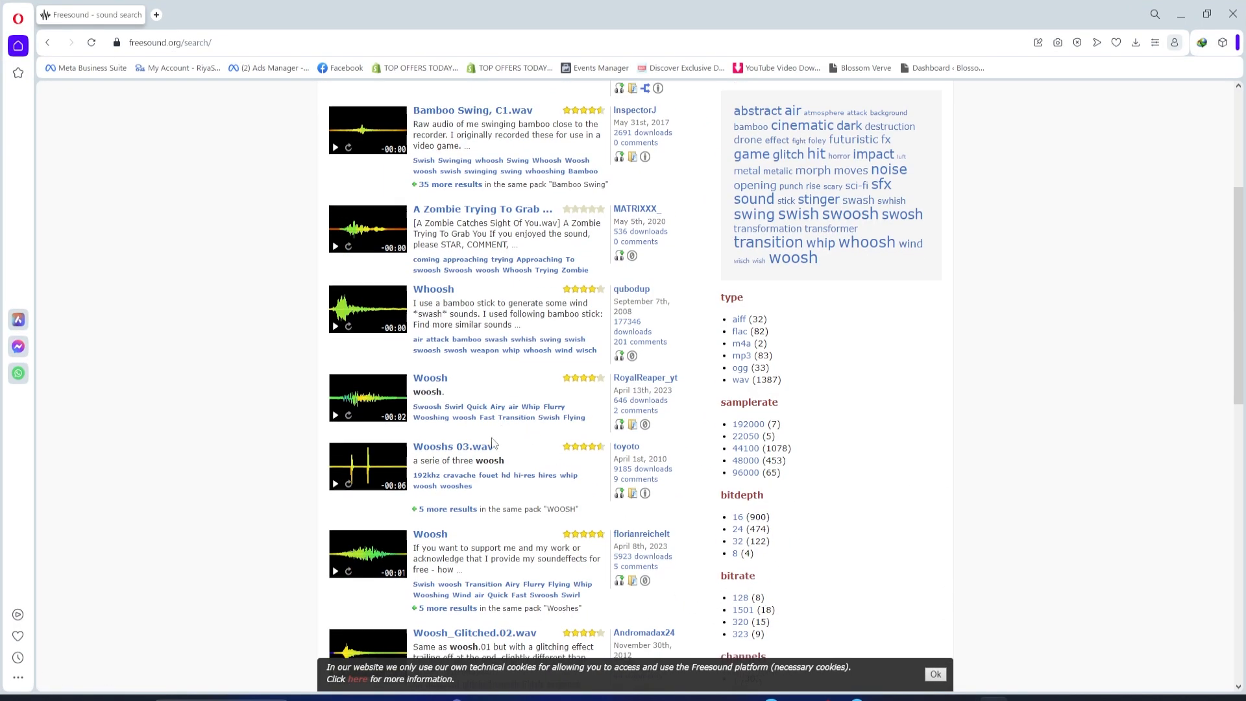
pyautogui.scroll(-5, 491, 443)
pyautogui.scroll(-2, 492, 444)
pyautogui.scroll(-1, 491, 443)
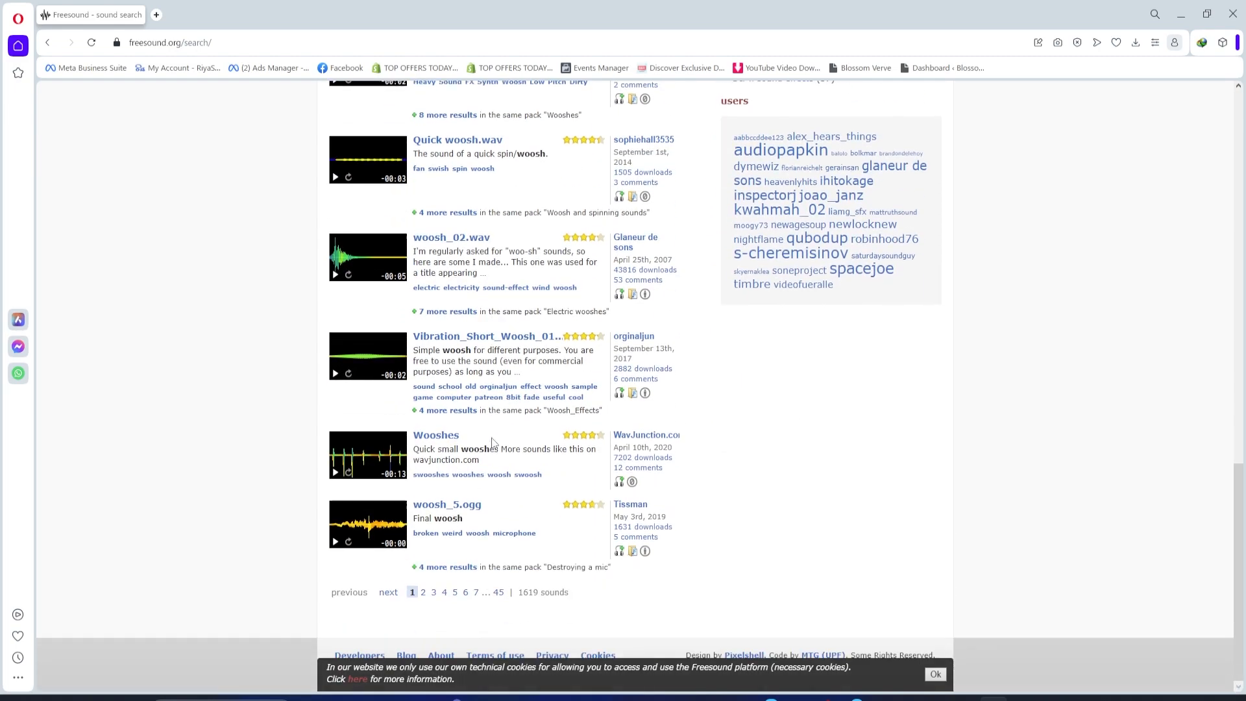
pyautogui.scroll(3, 491, 443)
pyautogui.scroll(3, 491, 443)
pyautogui.scroll(3, 491, 443)
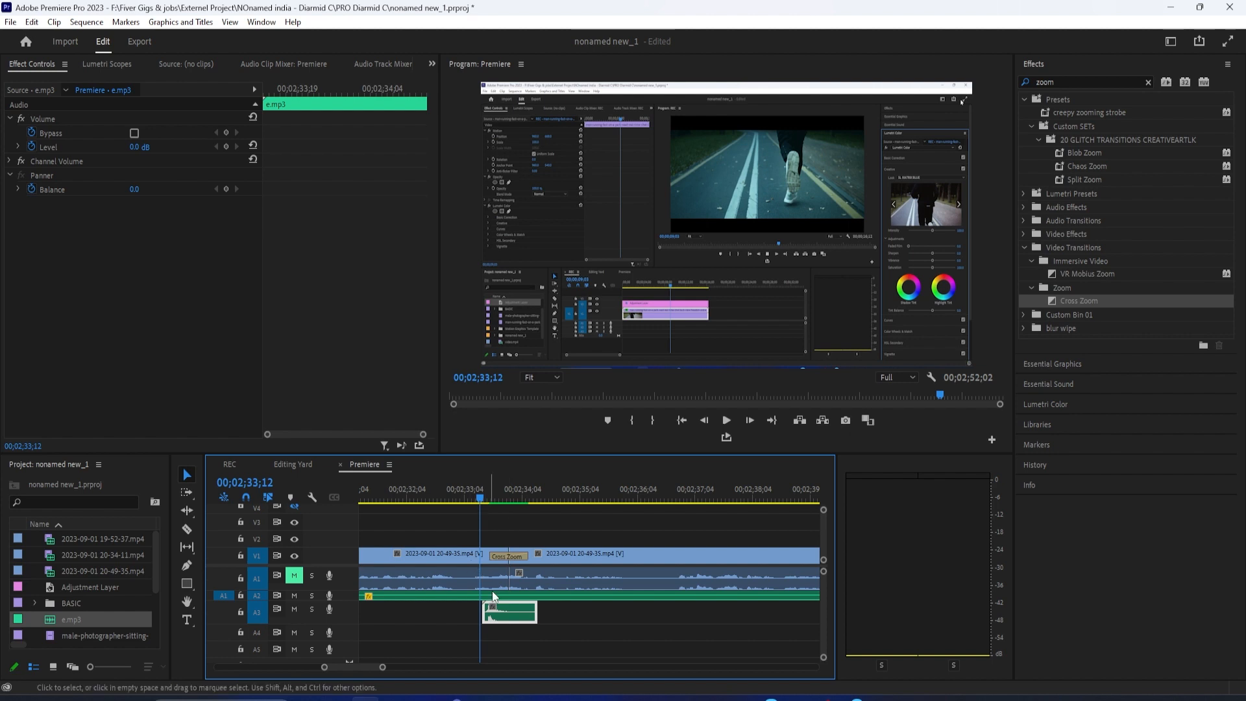
# - Zoom the timeline in and move the playhead to the transition's edit point
pyautogui.click(568, 646)
pyautogui.moveTo(383, 667); pyautogui.dragTo(399, 672)
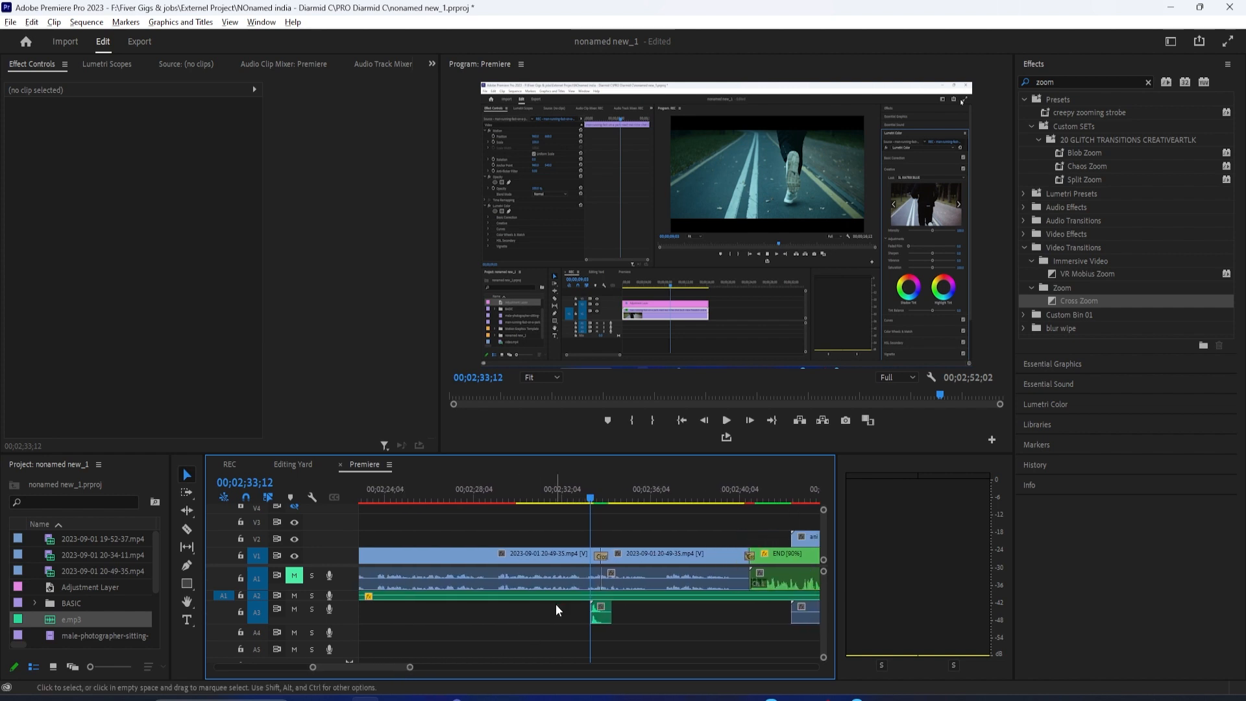
pyautogui.scroll(2, 556, 604)
pyautogui.scroll(2, 597, 606)
pyautogui.scroll(1, 636, 614)
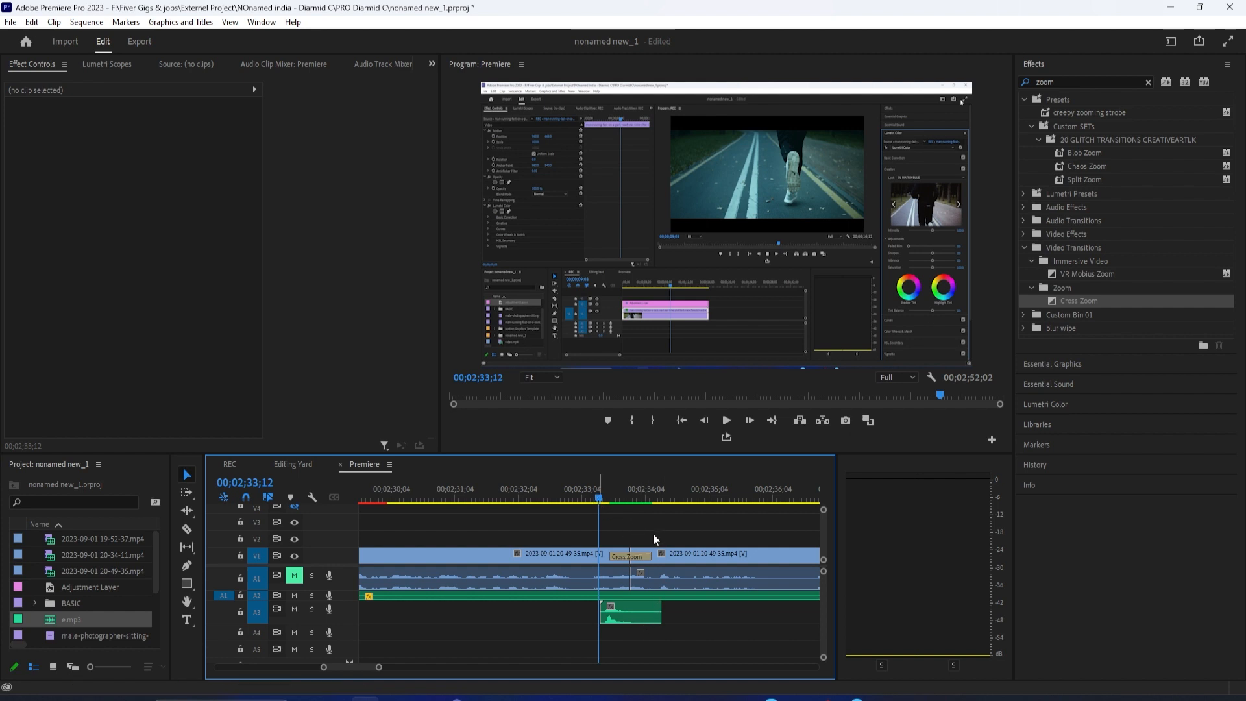
pyautogui.moveTo(606, 495); pyautogui.dragTo(630, 495)
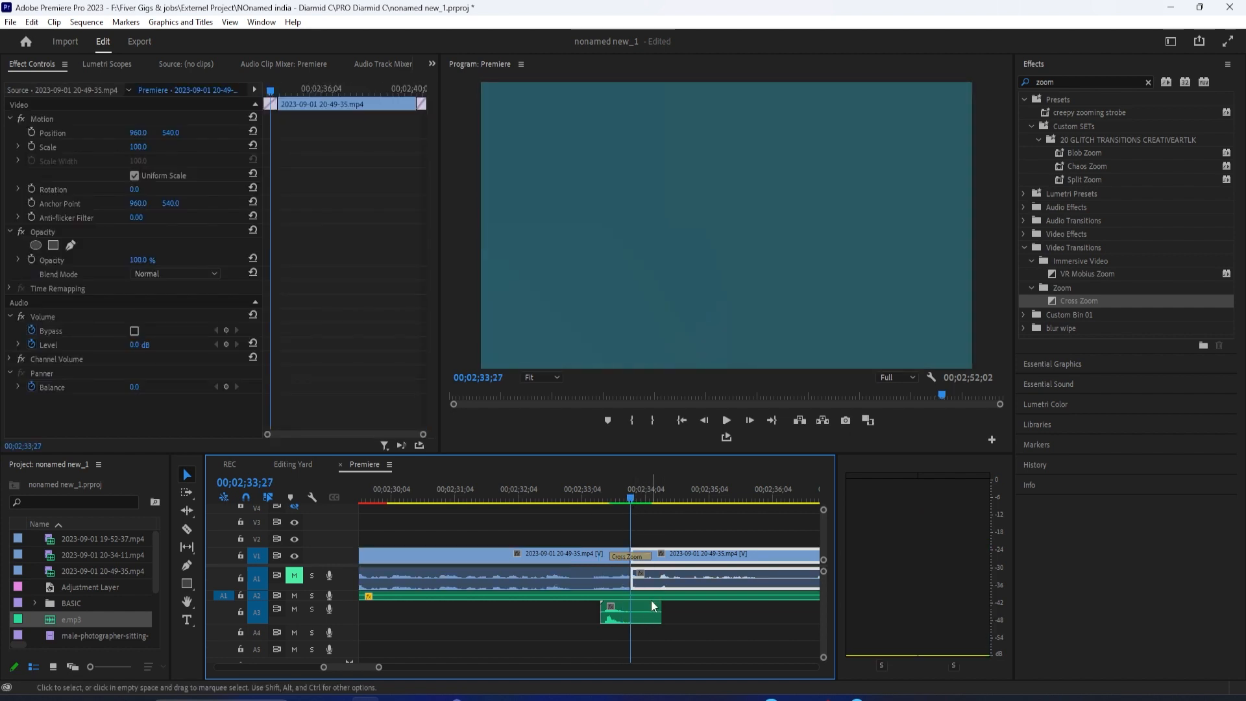
# - Shift the e.mp3 clip about 4 frames later so it starts under Cross Zoom
pyautogui.click(652, 606)
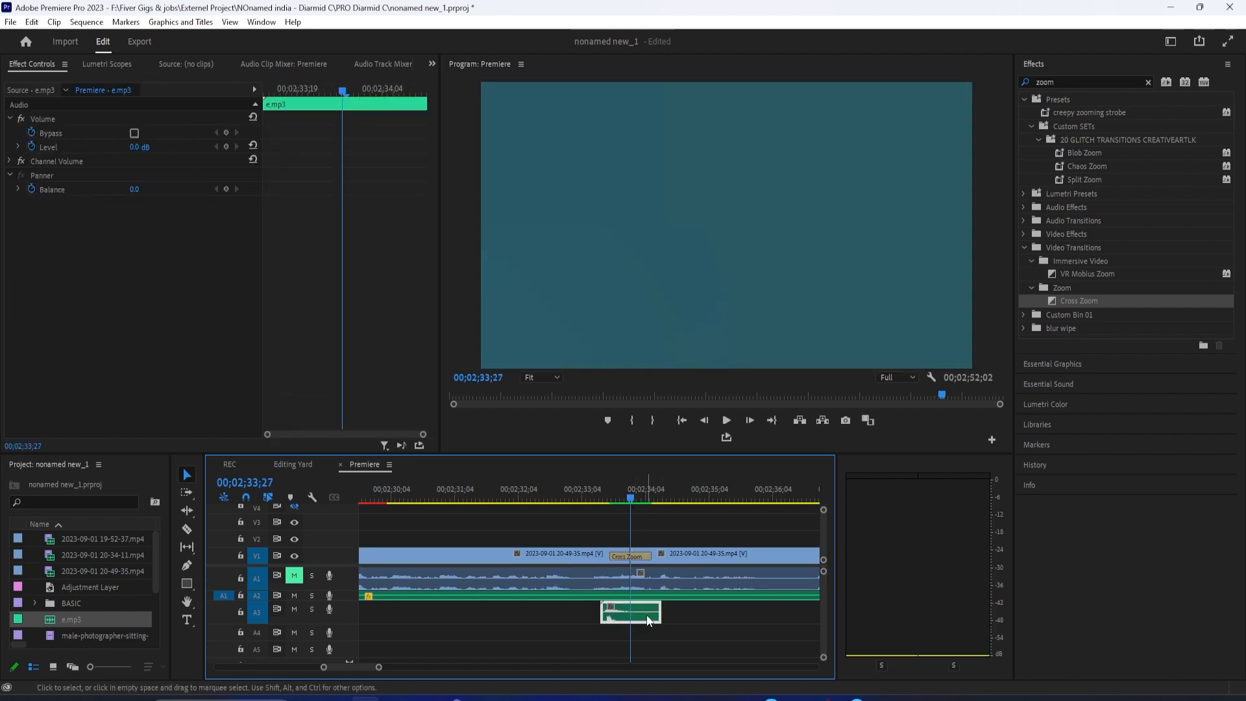
pyautogui.moveTo(649, 619); pyautogui.dragTo(657, 619)
pyautogui.scroll(3, 650, 621)
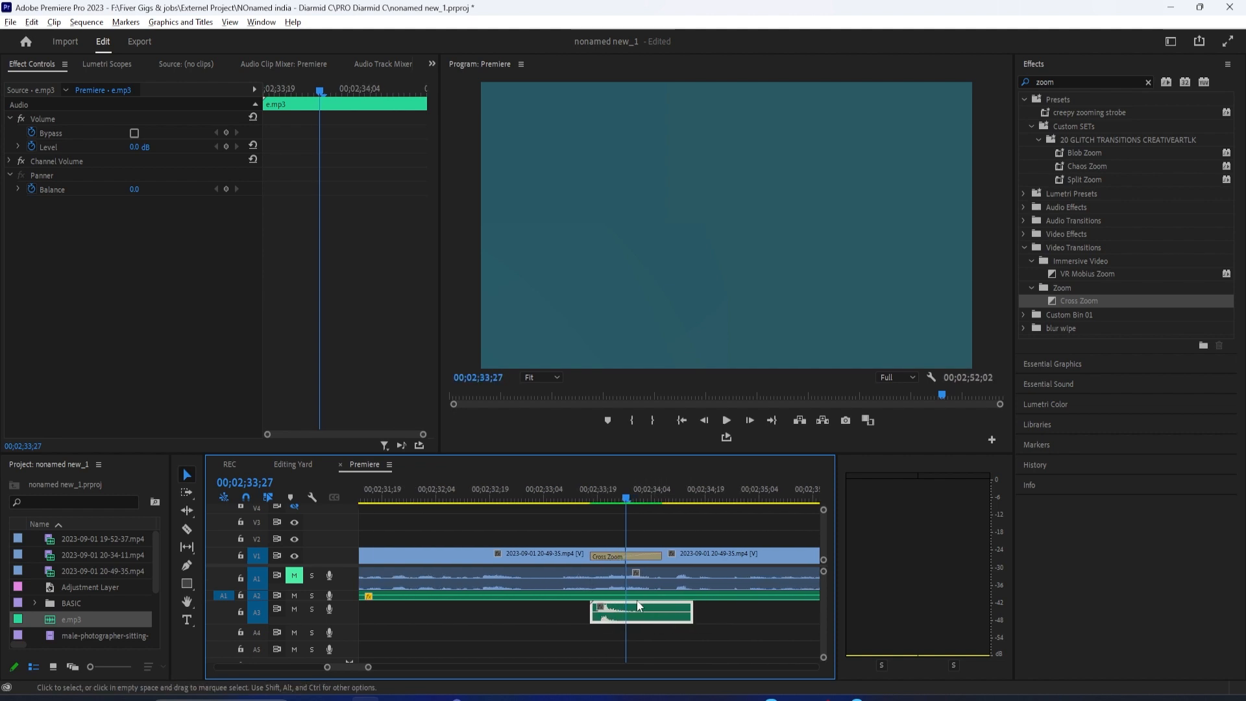
pyautogui.moveTo(658, 619); pyautogui.dragTo(644, 623)
# - Add the default fade at the start of e.mp3 and shorten it to a very short fade-in
pyautogui.rightClick(644, 623)
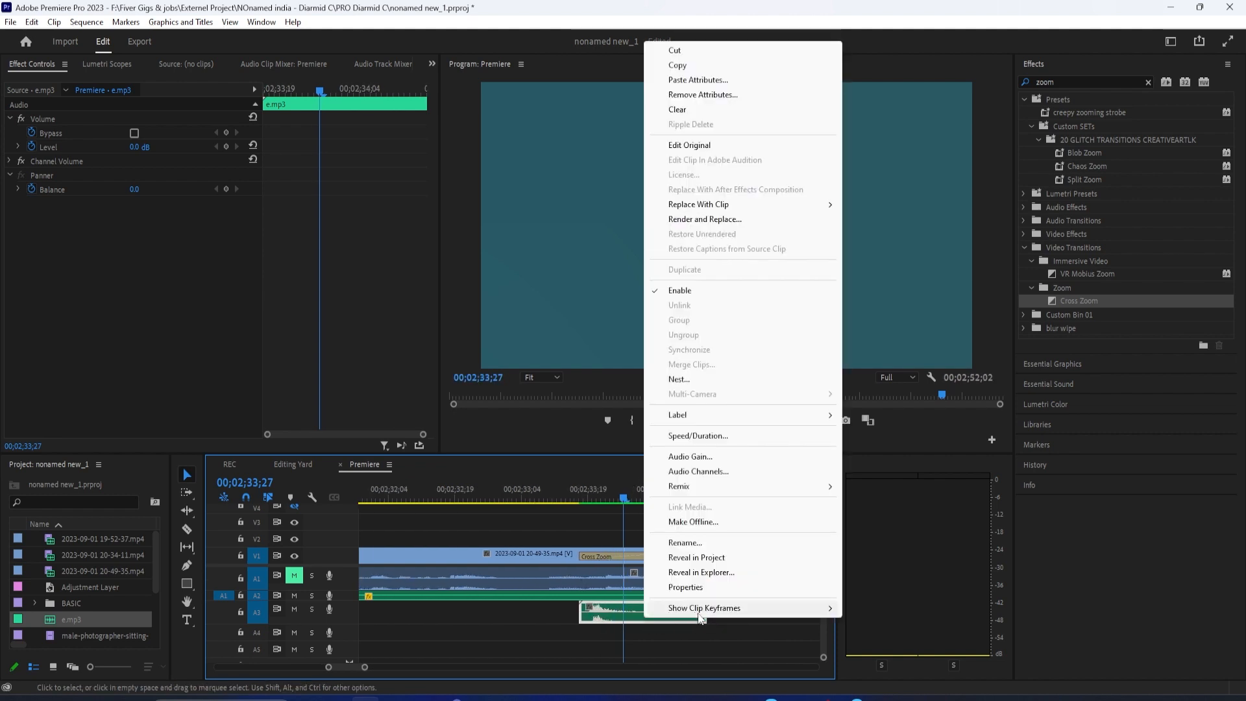
pyautogui.click(590, 621)
pyautogui.rightClick(582, 619)
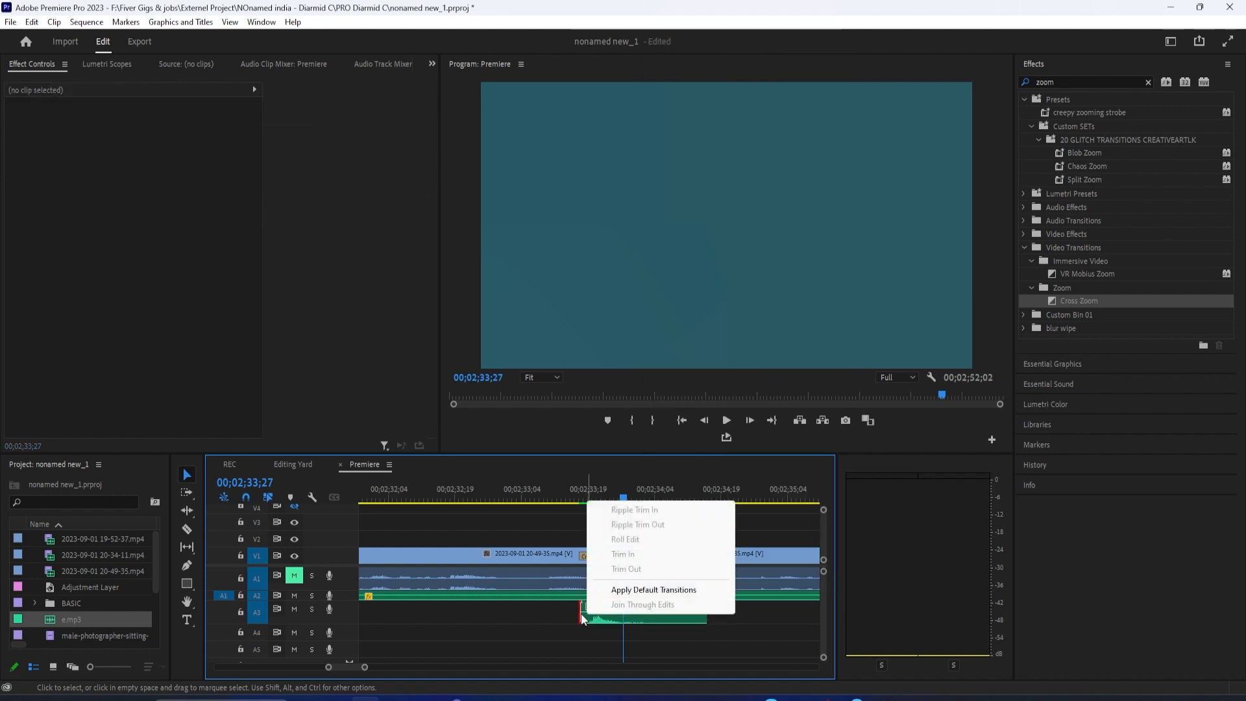
pyautogui.click(642, 590)
pyautogui.moveTo(705, 611); pyautogui.dragTo(606, 611)
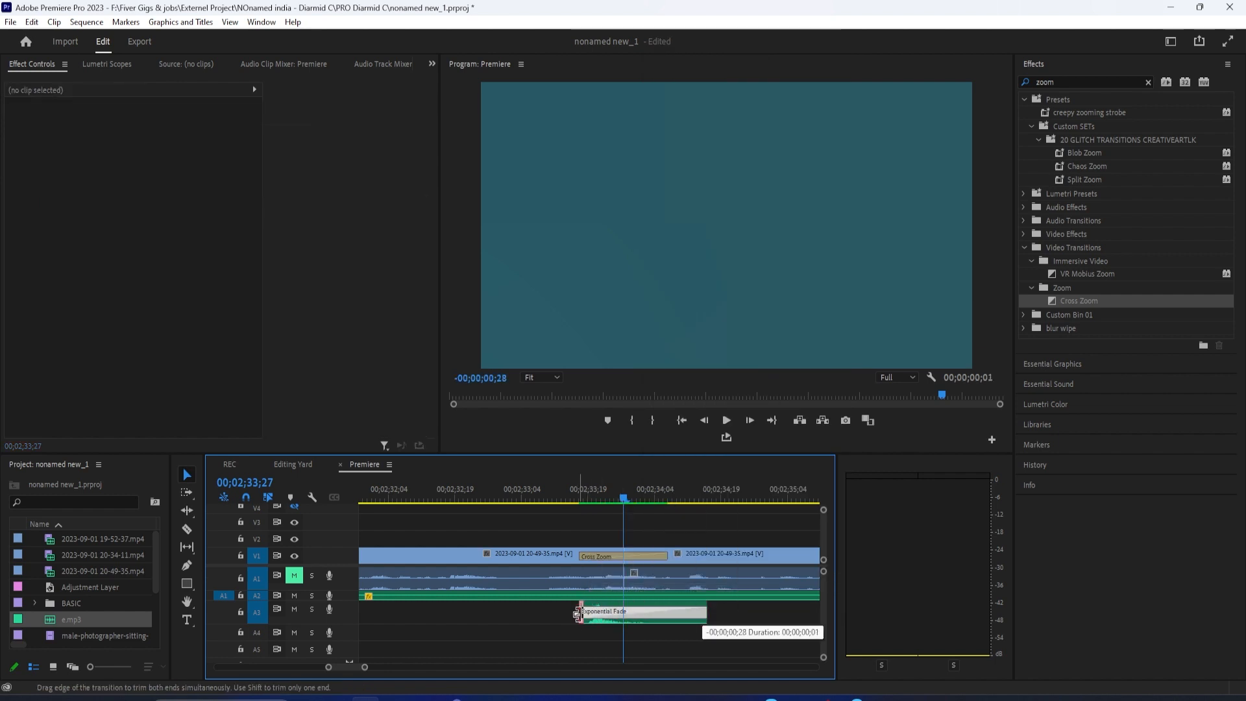
pyautogui.moveTo(579, 614); pyautogui.dragTo(581, 614)
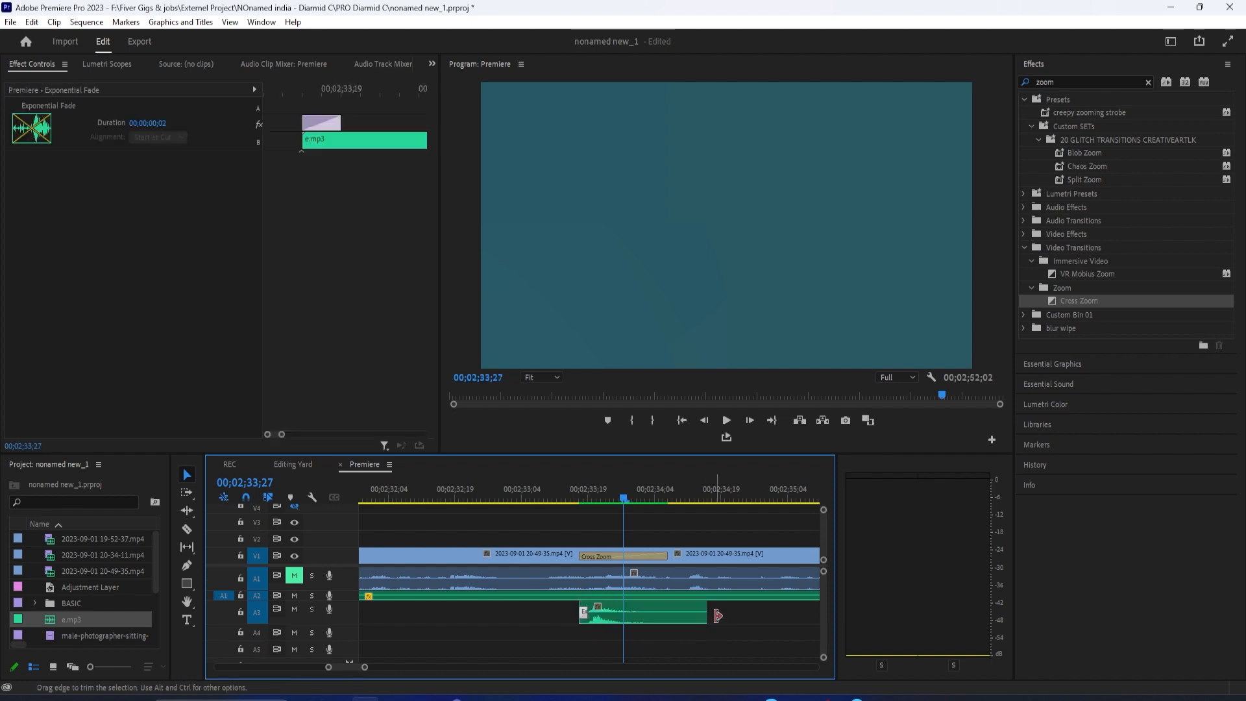
# - Add the default fade at the end of e.mp3 and adjust it to about four frames
pyautogui.rightClick(704, 612)
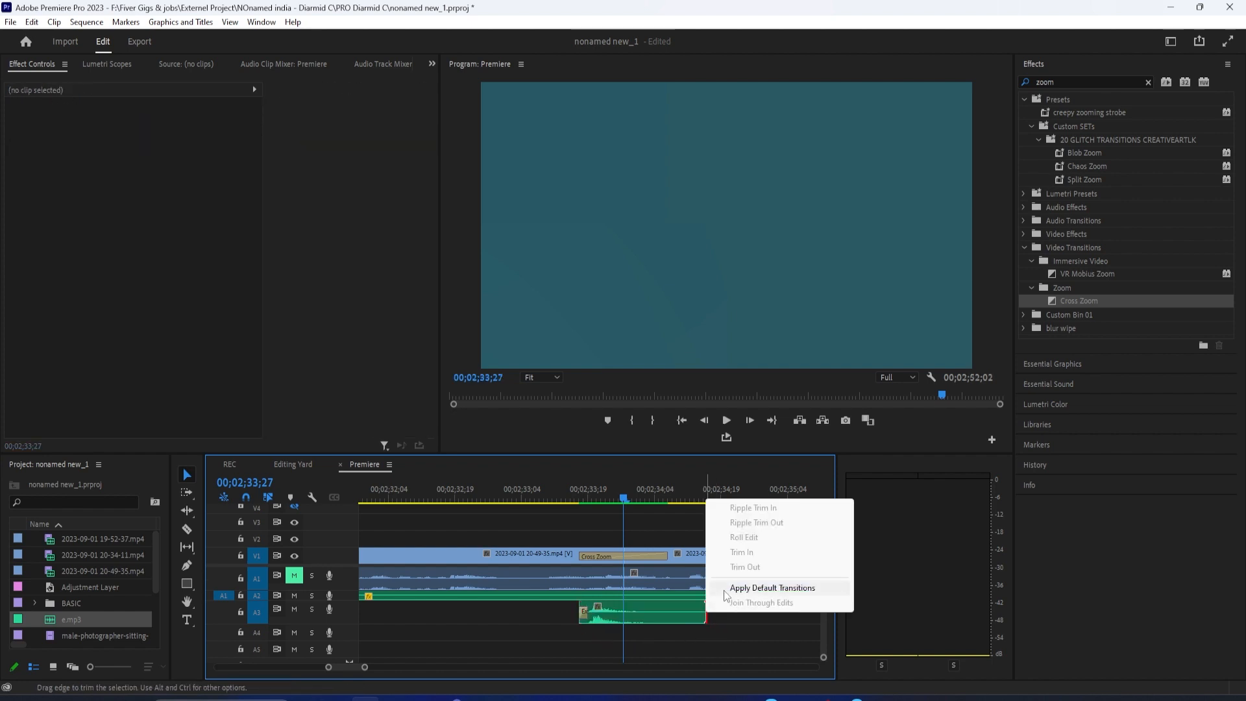
pyautogui.click(727, 590)
pyautogui.moveTo(703, 610); pyautogui.dragTo(704, 614)
pyautogui.click(660, 615)
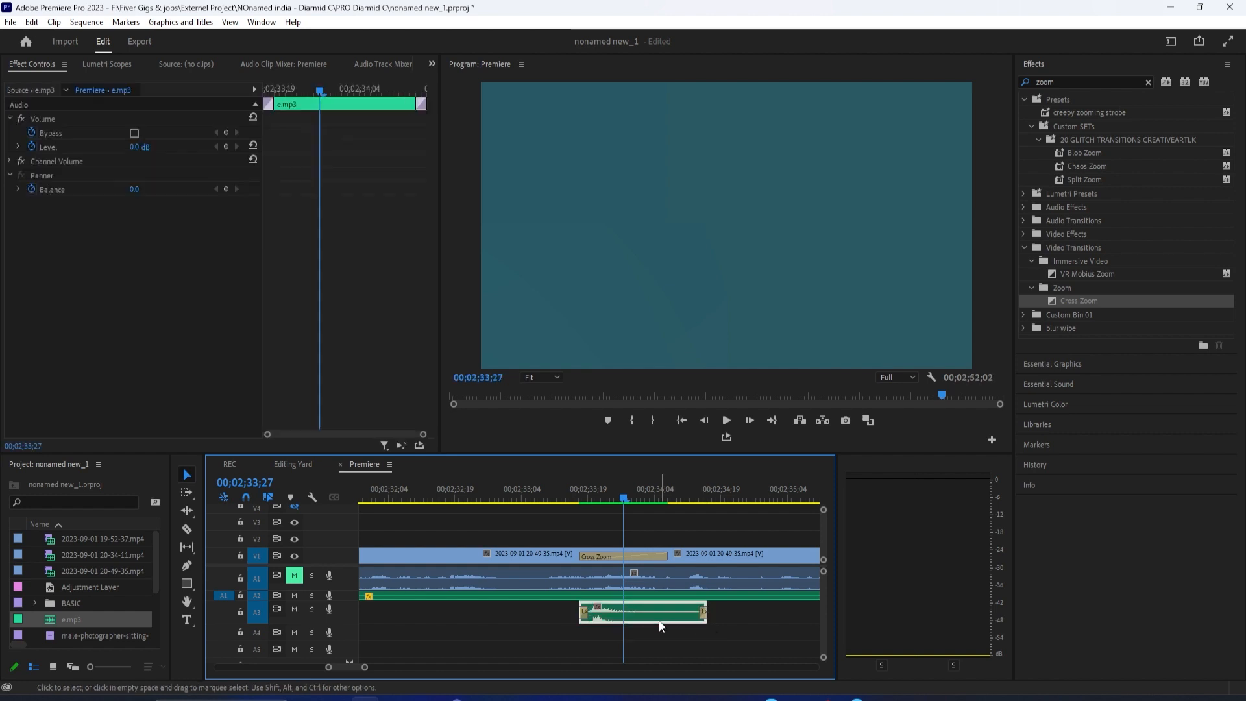
# - Toggle a Level volume keyframe in Effect Controls and shift e.mp3 to align with the transition
pyautogui.click(134, 149)
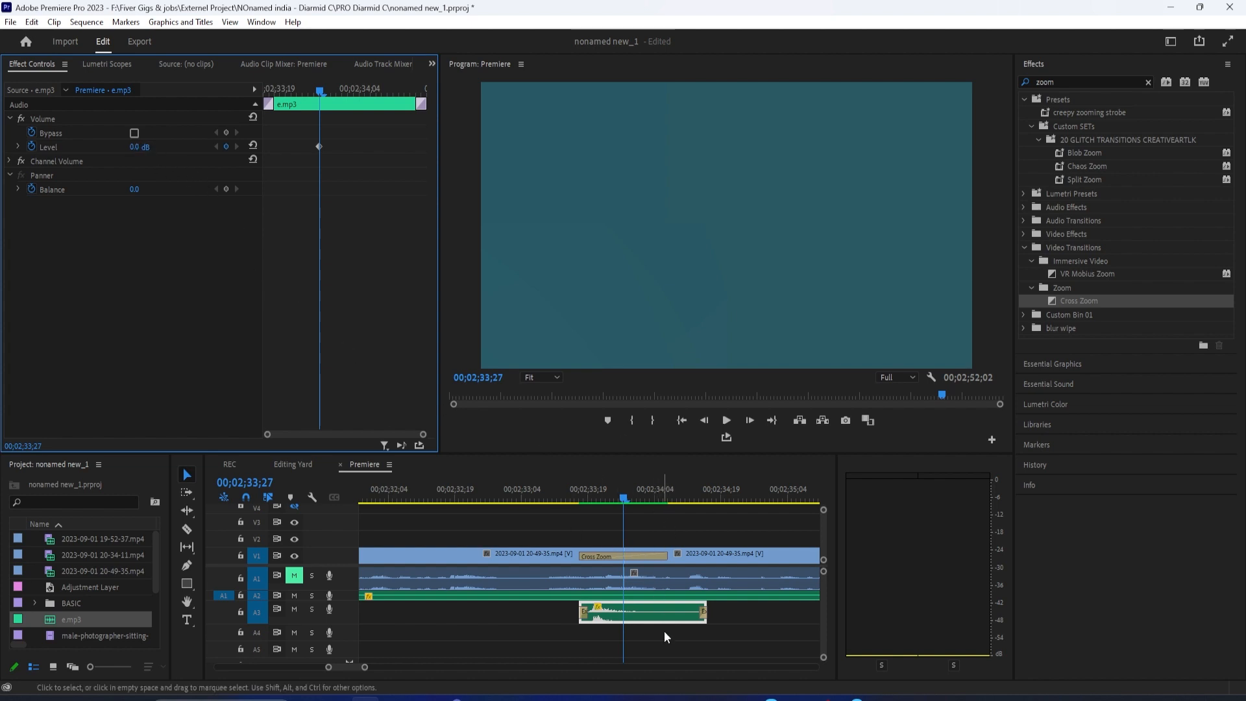
pyautogui.click(587, 532)
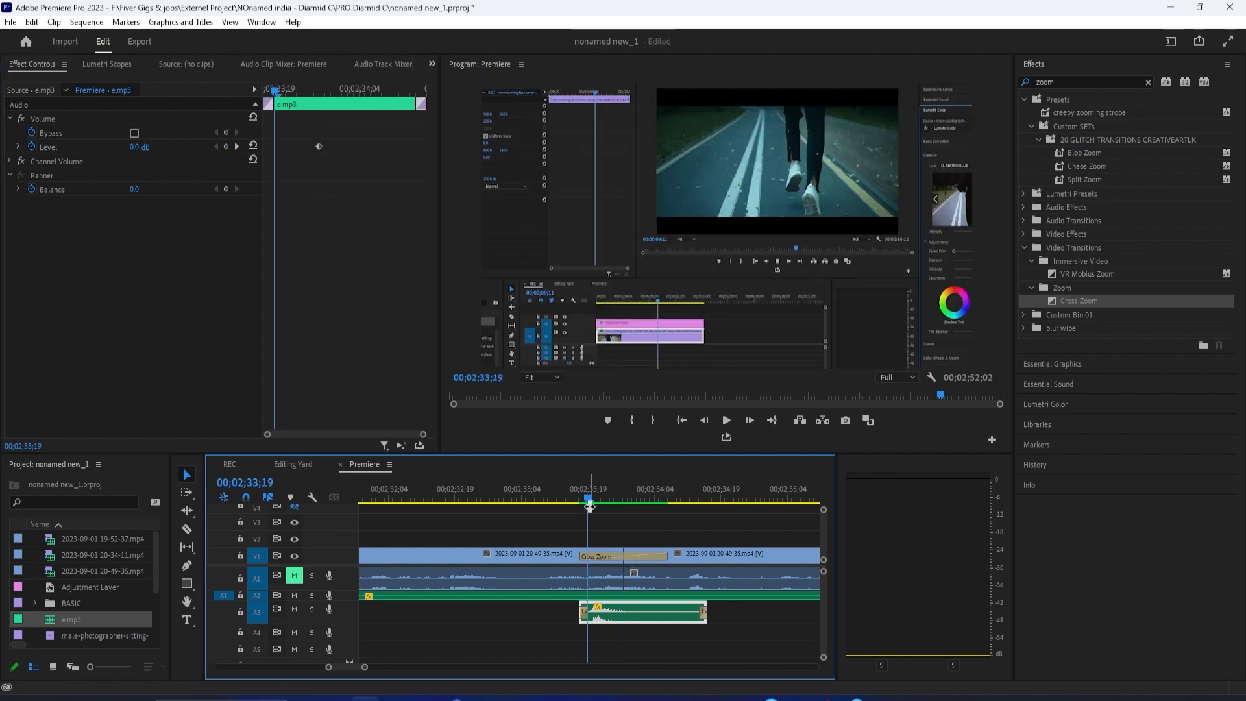
pyautogui.moveTo(643, 619)
pyautogui.mouseDown()
pyautogui.moveTo(624, 612)
pyautogui.moveTo(642, 611)
pyautogui.mouseUp()
pyautogui.click(611, 499)
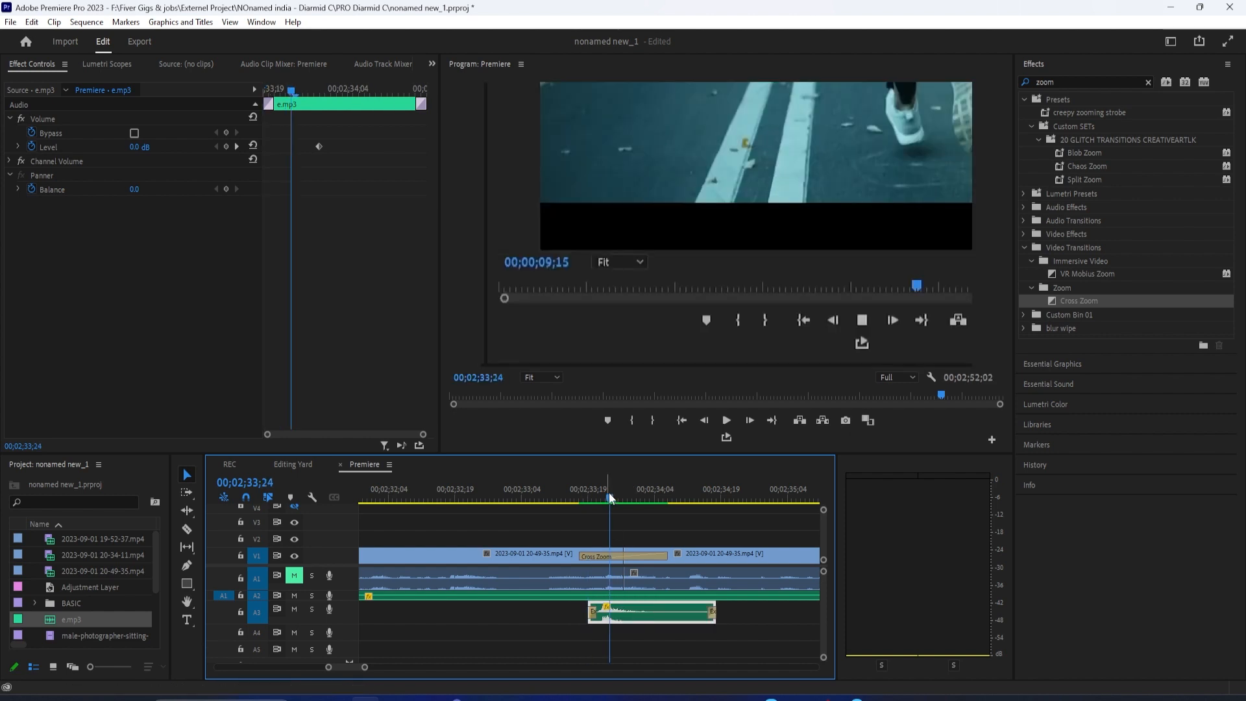
# - Preview frames around the transition and zoom the timeline out
pyautogui.moveTo(611, 499); pyautogui.dragTo(601, 495)
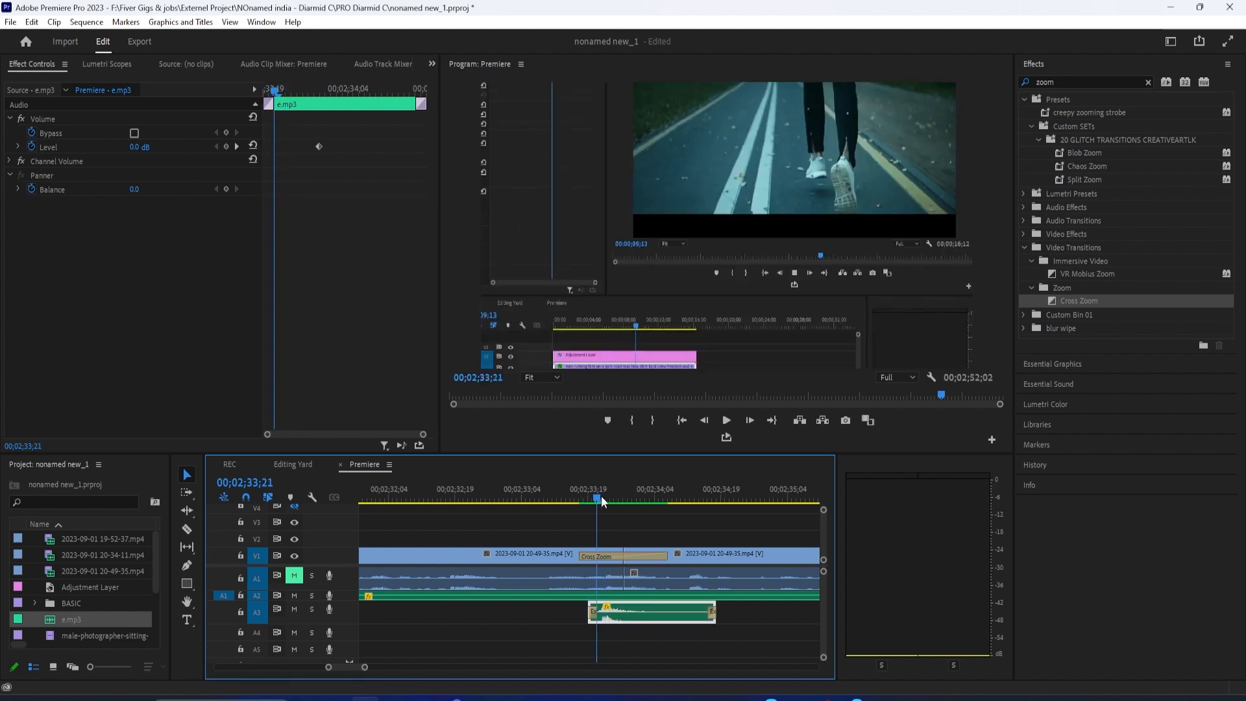
pyautogui.click(635, 646)
pyautogui.moveTo(365, 668); pyautogui.dragTo(373, 669)
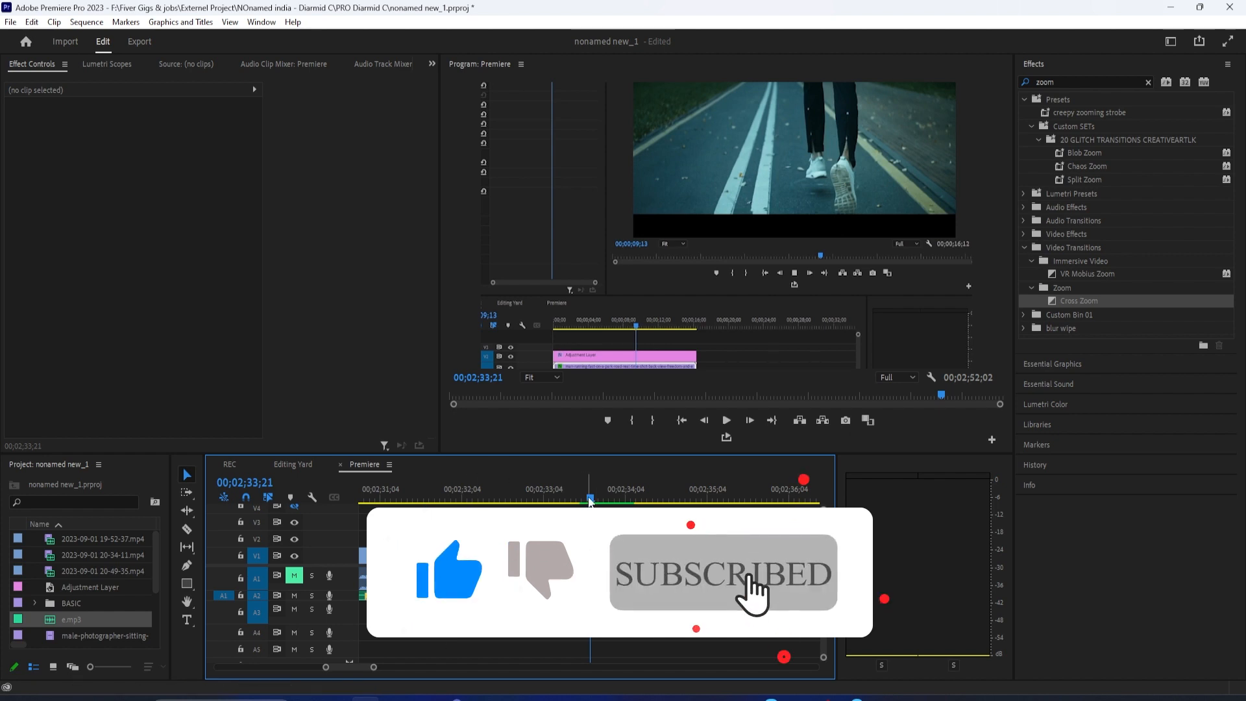
# - Play back the Cross Zoom transition with its whoosh and stop
pyautogui.moveTo(588, 497); pyautogui.dragTo(571, 502)
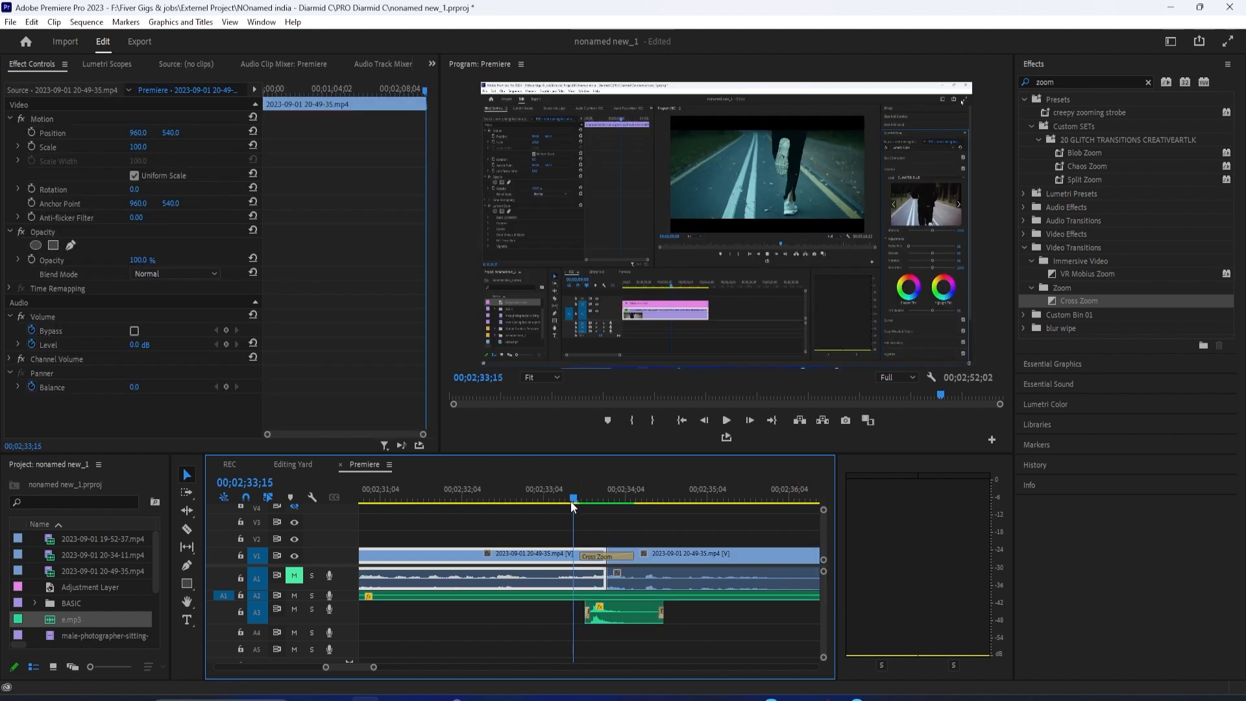
pyautogui.click(597, 555)
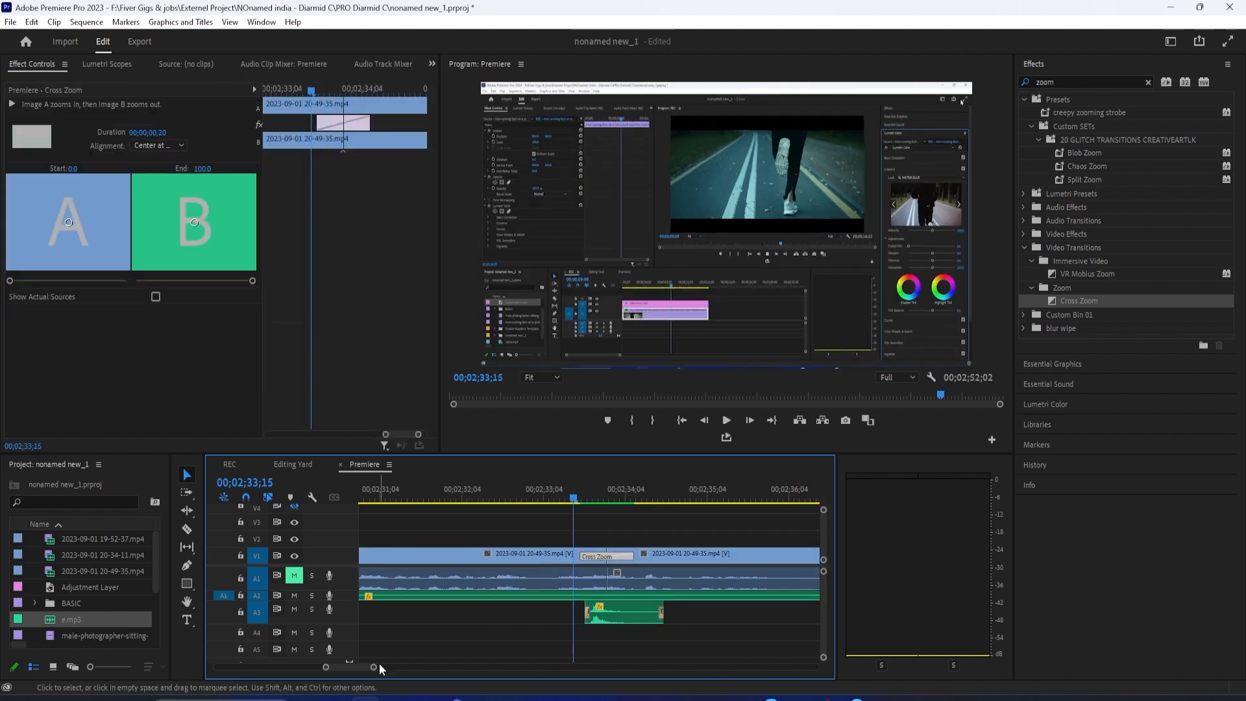
pyautogui.moveTo(376, 666); pyautogui.dragTo(403, 668)
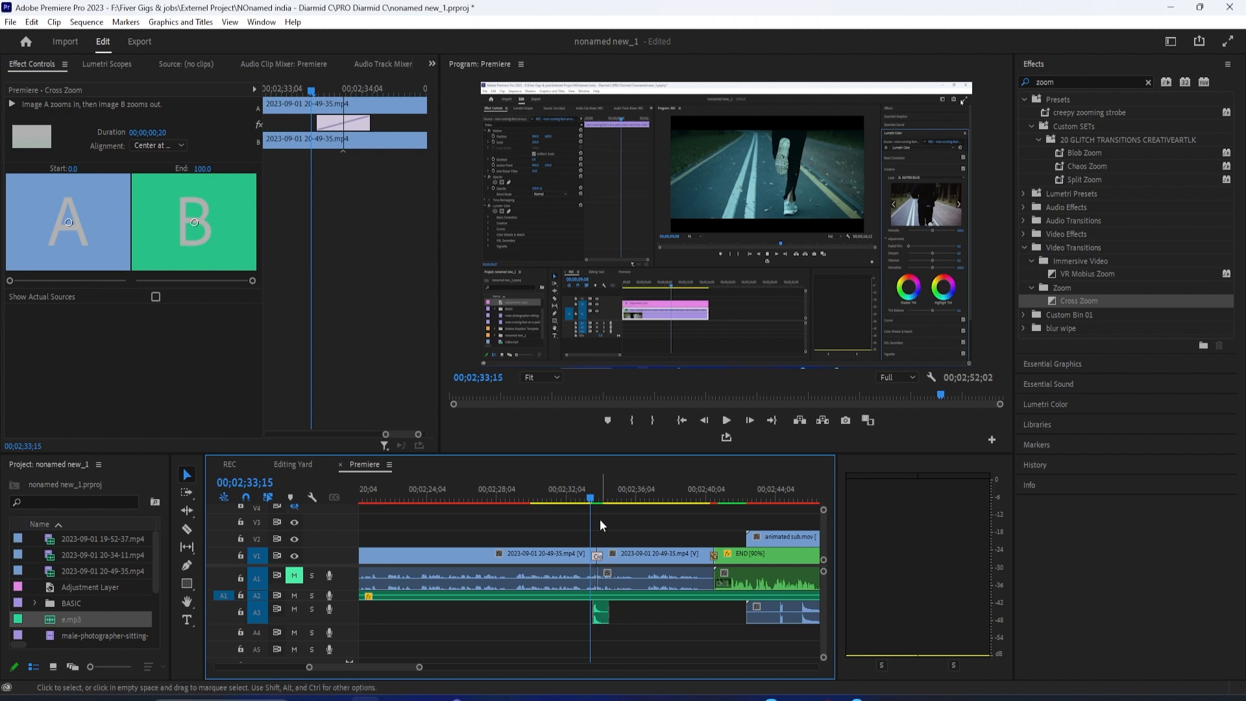
pyautogui.moveTo(591, 499); pyautogui.dragTo(587, 499)
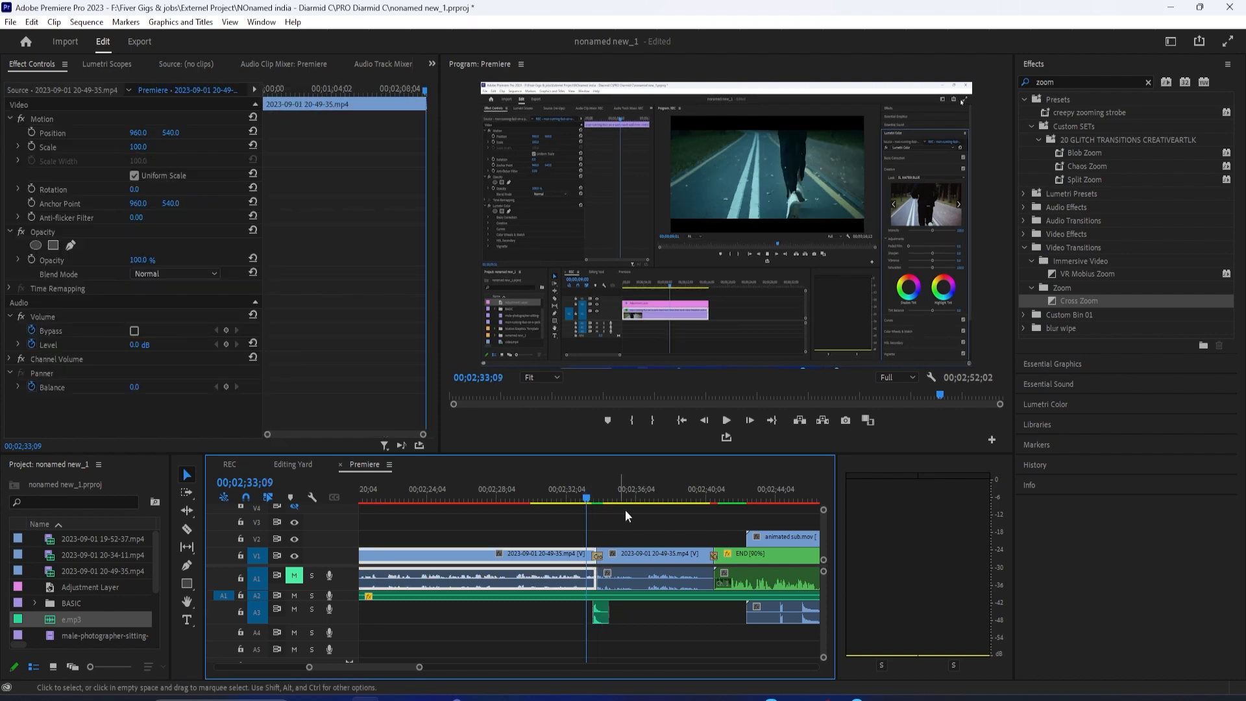
pyautogui.press('space')
pyautogui.click(633, 578)
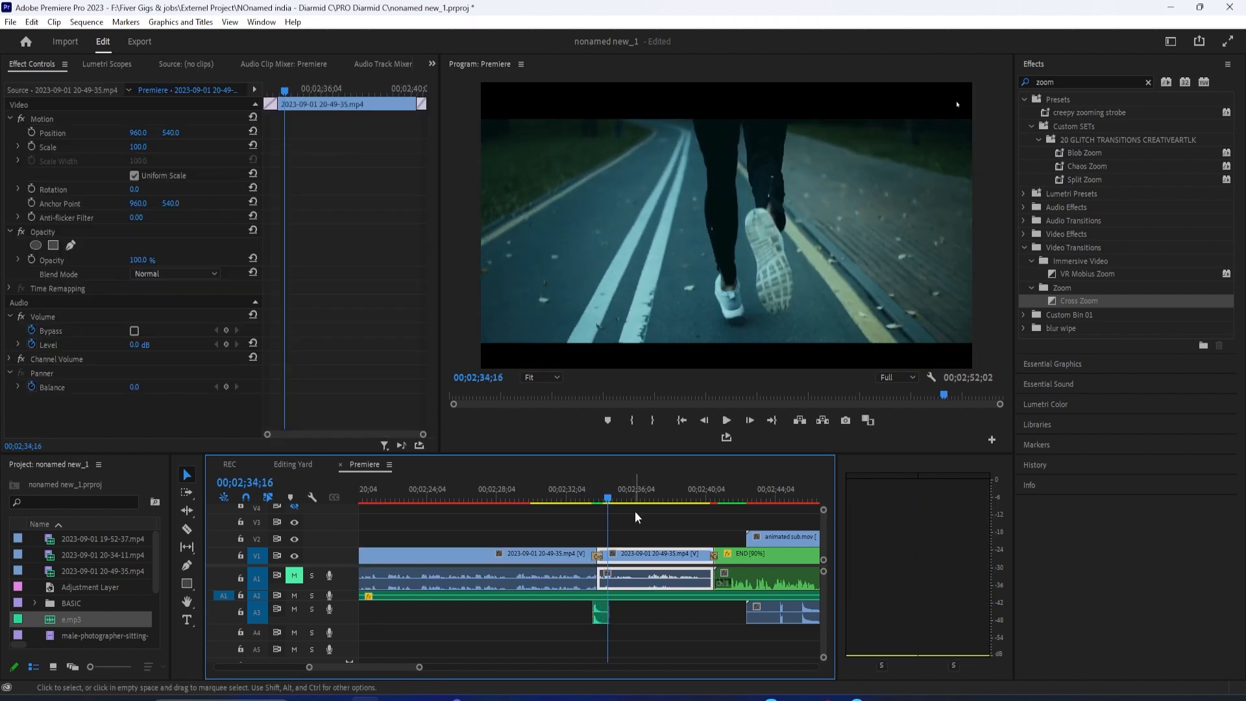
# - Alt-drag a copy of e.mp3 on A3 to the later transition into the END clip
pyautogui.moveTo(601, 617); pyautogui.dragTo(720, 621)
pyautogui.scroll(2, 725, 519)
pyautogui.scroll(2, 725, 519)
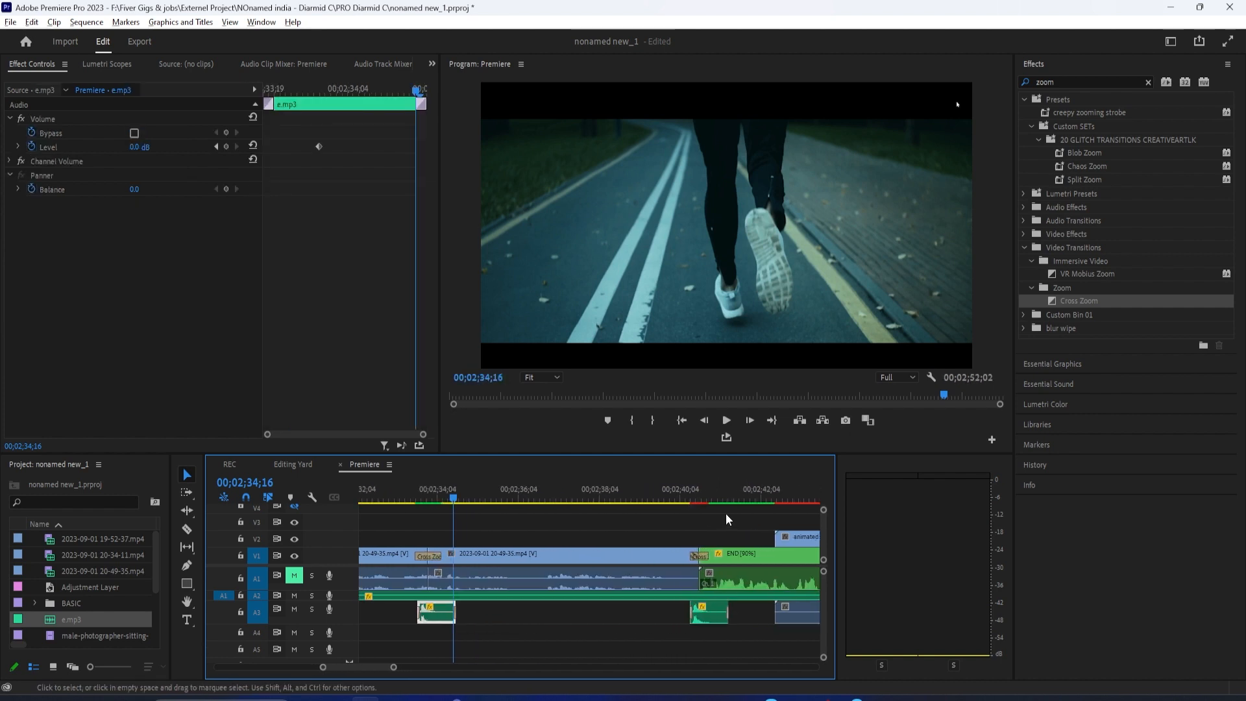
pyautogui.scroll(1, 724, 519)
pyautogui.click(677, 498)
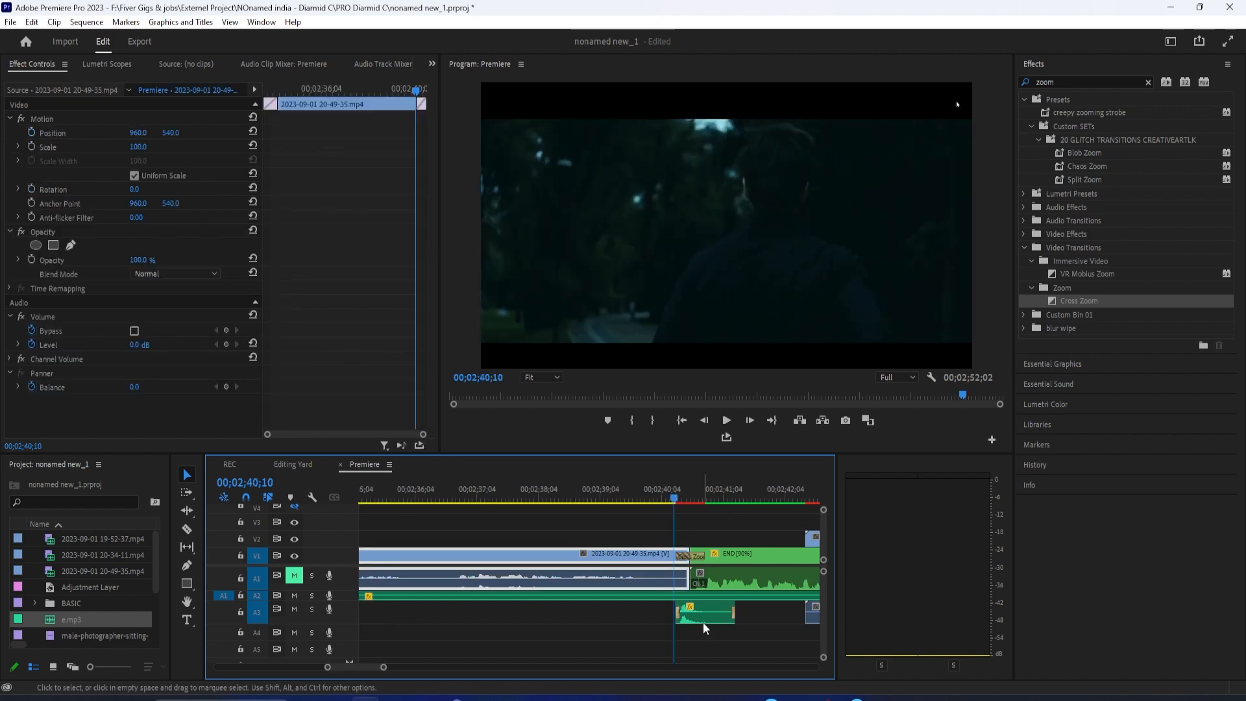
# - Snap the copied whoosh clip to the playhead at the END cut and play it back
pyautogui.moveTo(703, 622); pyautogui.dragTo(698, 622)
pyautogui.click(705, 643)
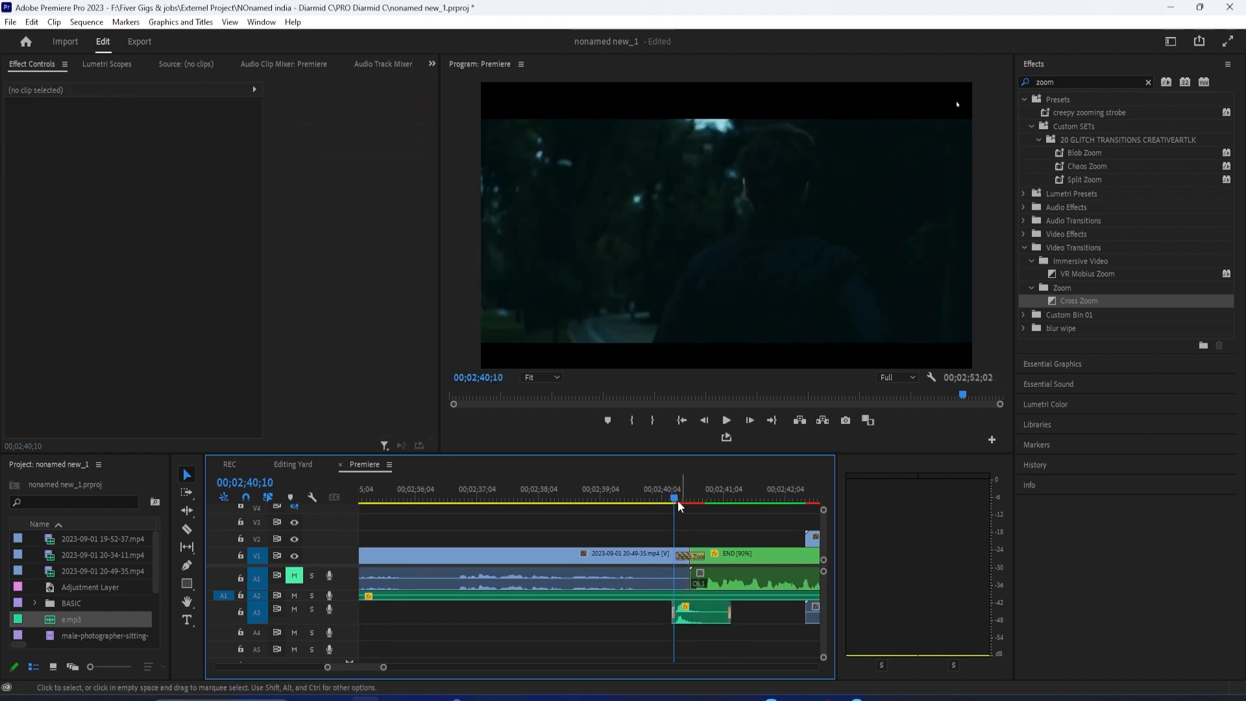
pyautogui.click(668, 496)
pyautogui.press('space')
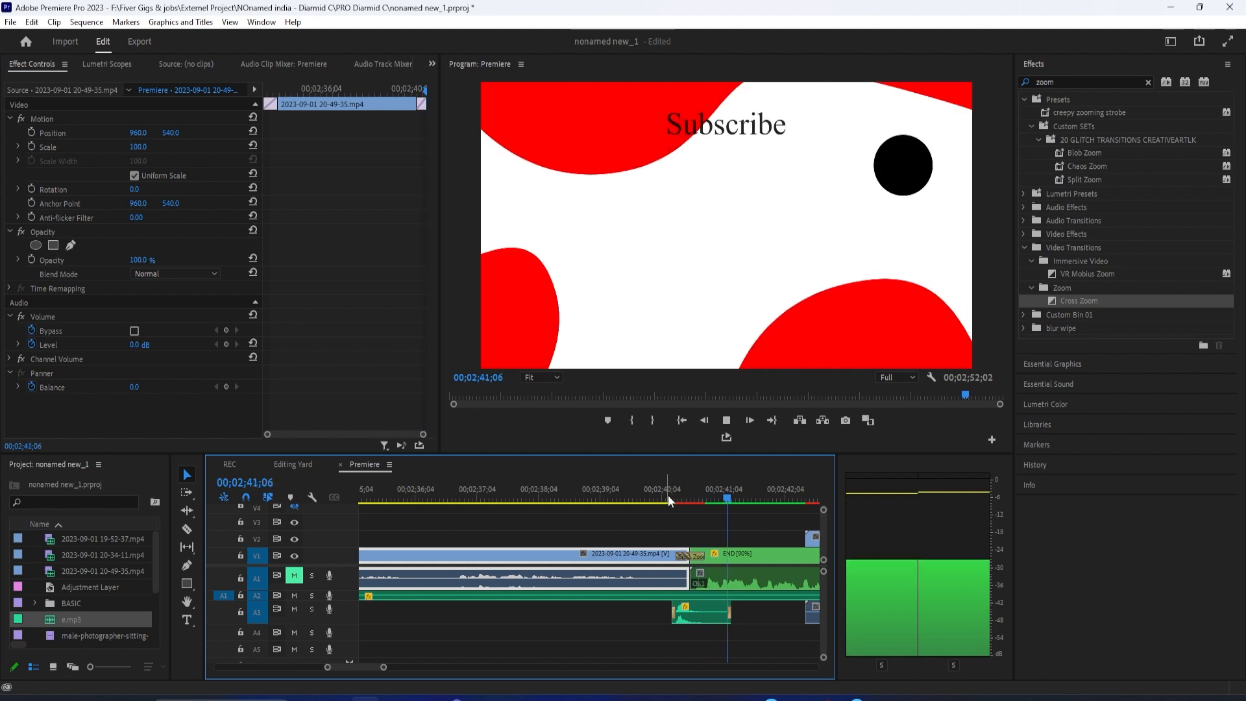
pyautogui.click(658, 560)
# - Zoom out and play back both transitions with their whoosh clips
pyautogui.moveTo(382, 667); pyautogui.dragTo(437, 673)
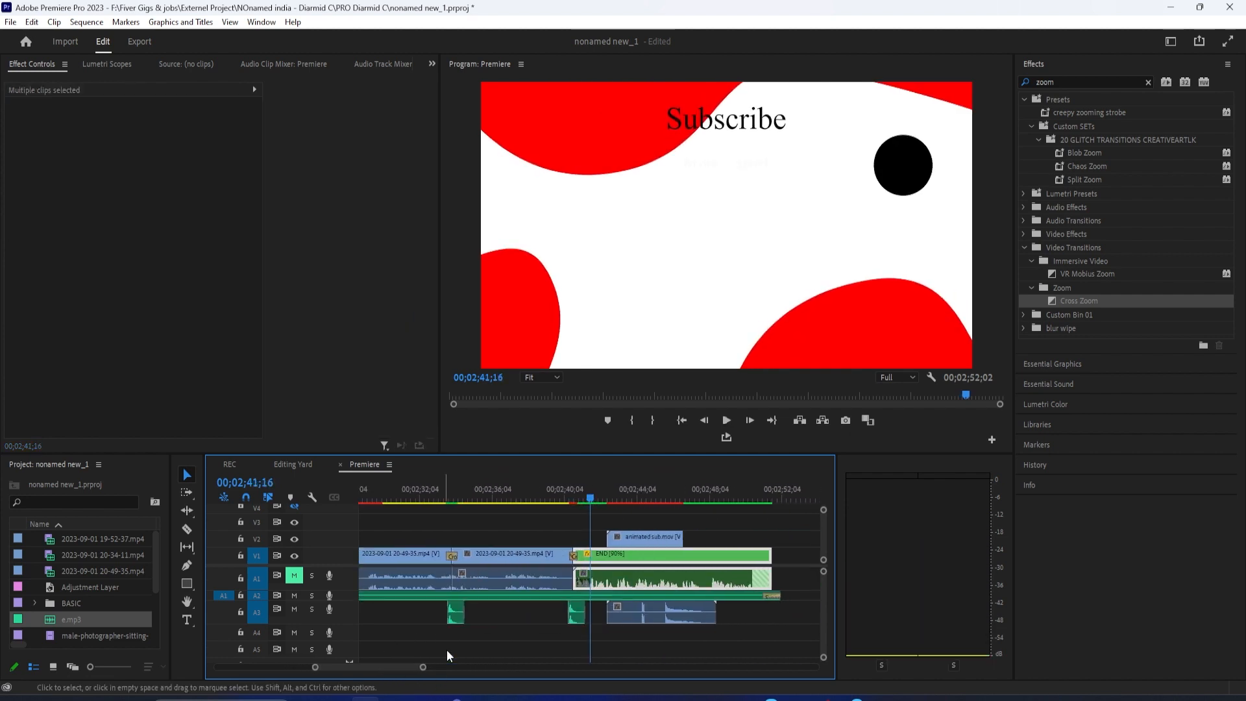
pyautogui.click(437, 495)
pyautogui.press('space')
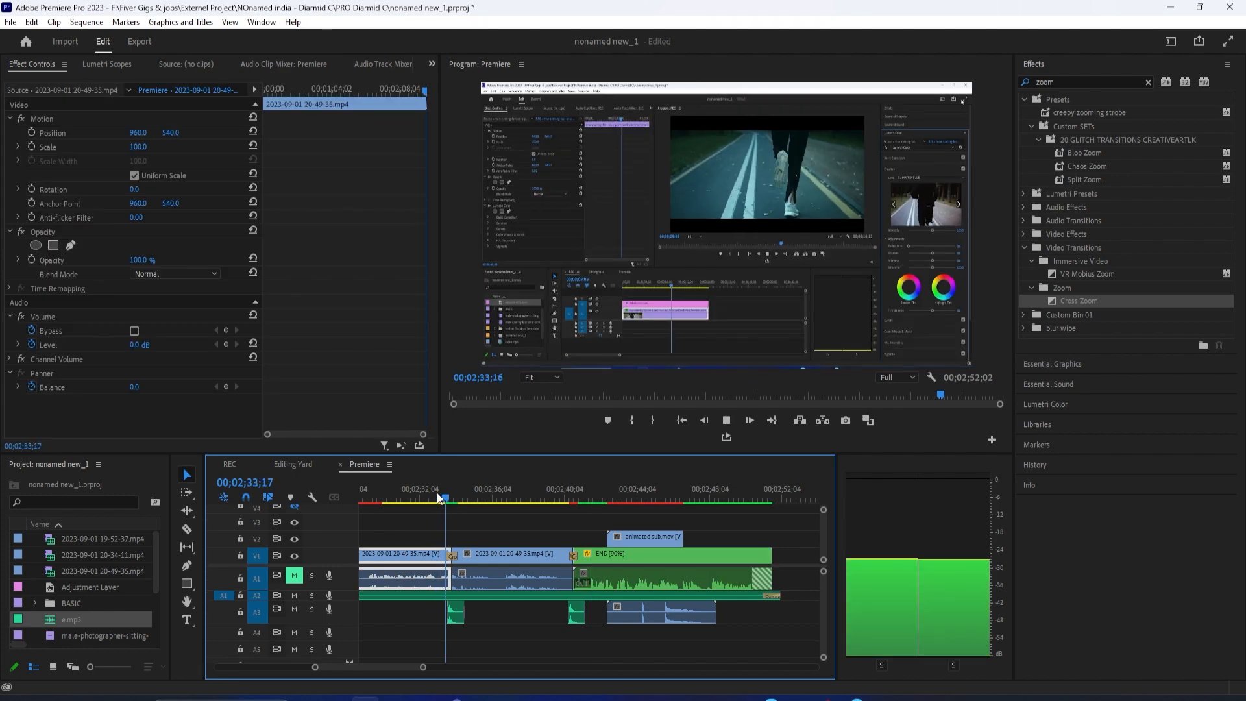
pyautogui.click(568, 498)
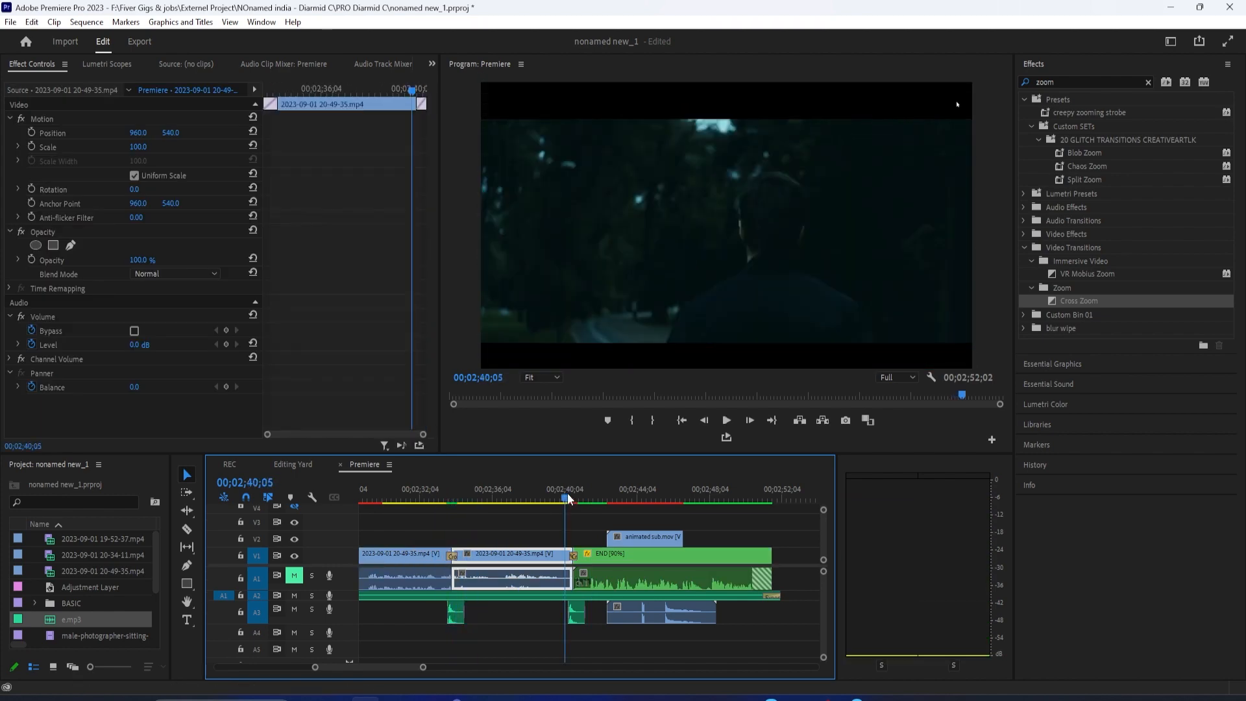
pyautogui.press('space')
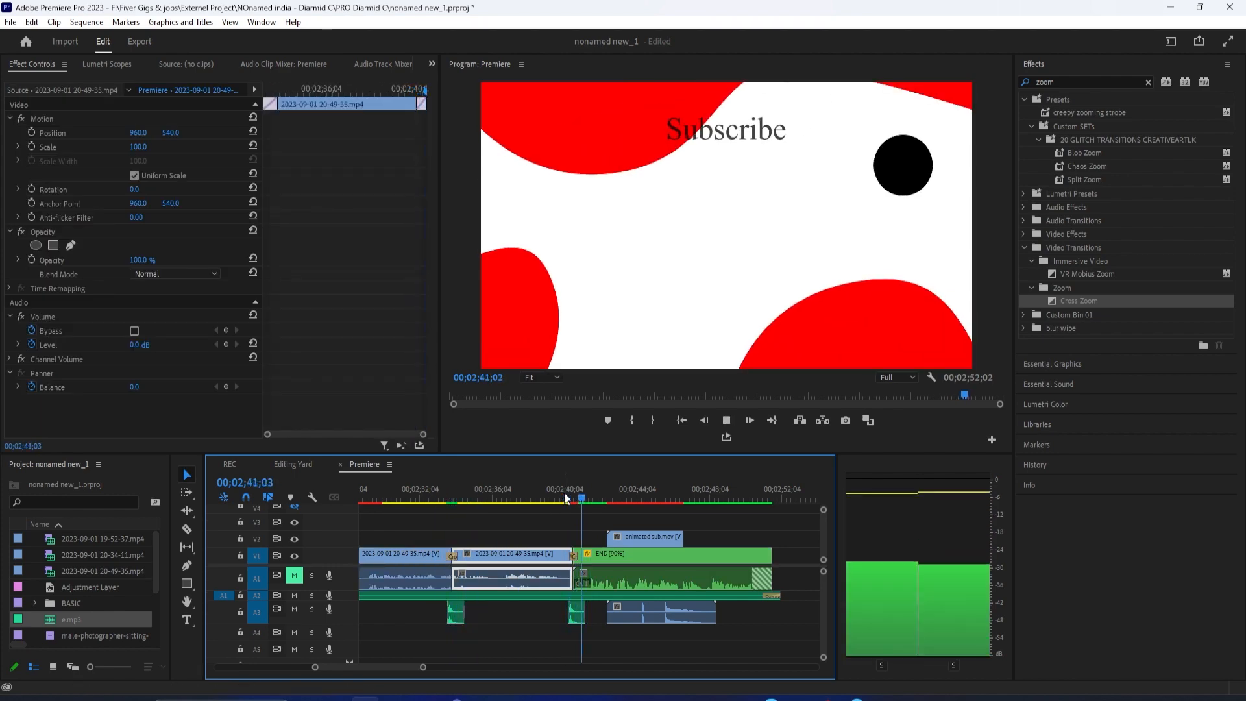
pyautogui.press('space')
pyautogui.press('d')
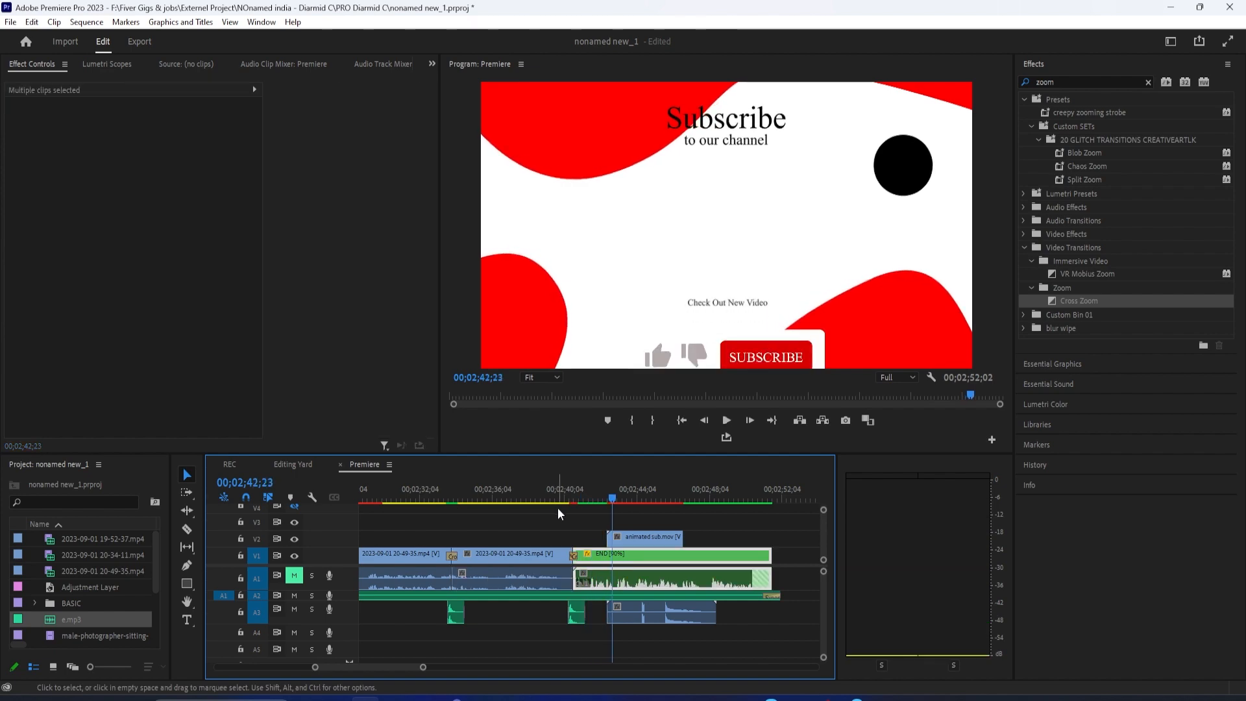